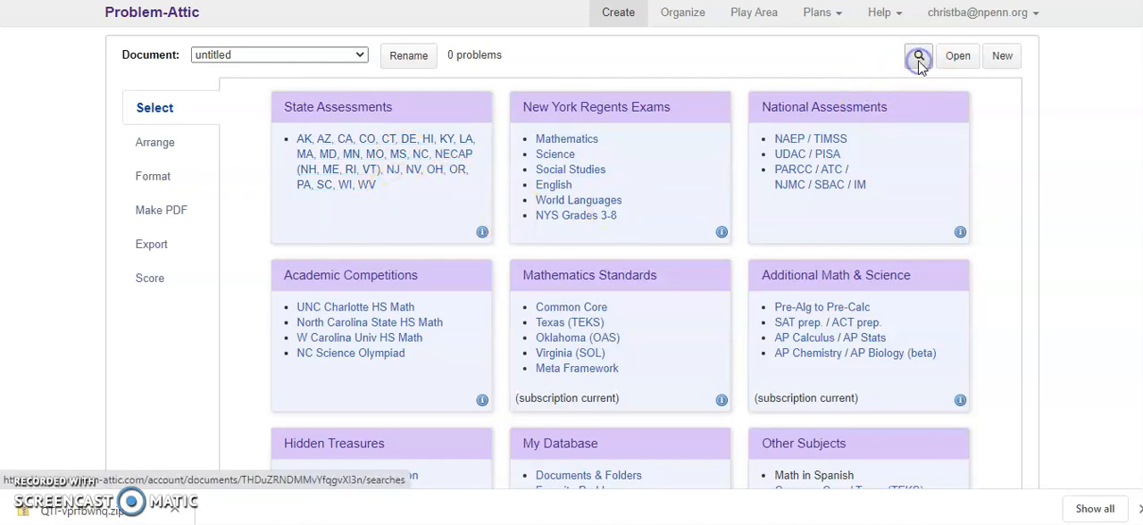
# Step: Clear the existing topic from the problem search and set the search subject to Science
pyautogui.click(919, 59)
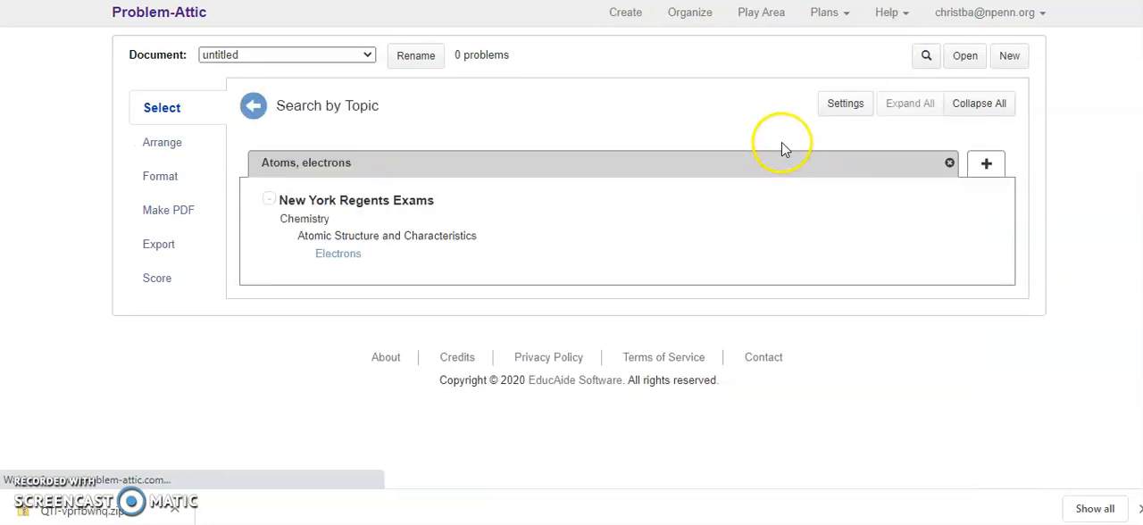
pyautogui.click(949, 162)
pyautogui.click(853, 107)
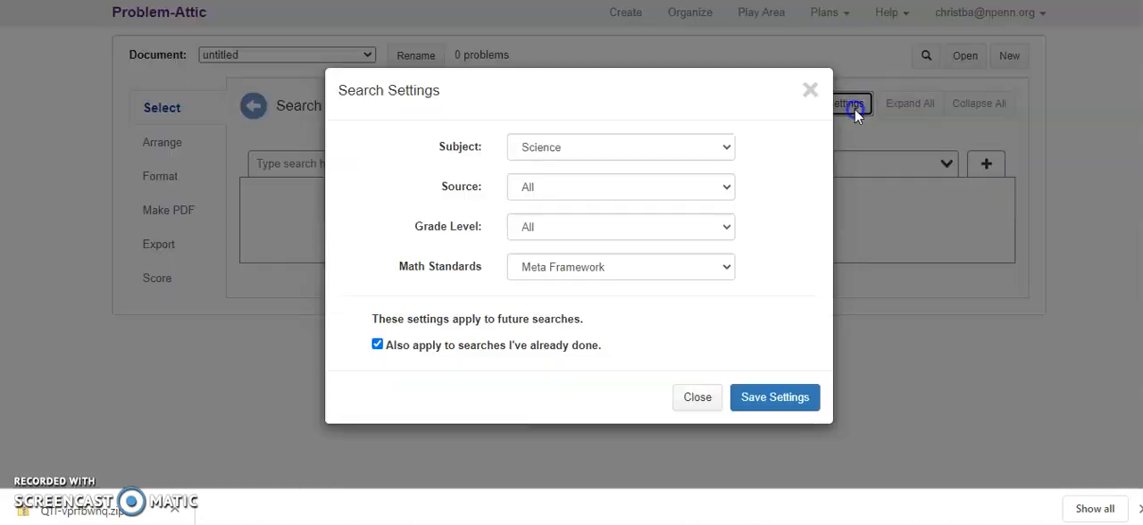
pyautogui.click(728, 153)
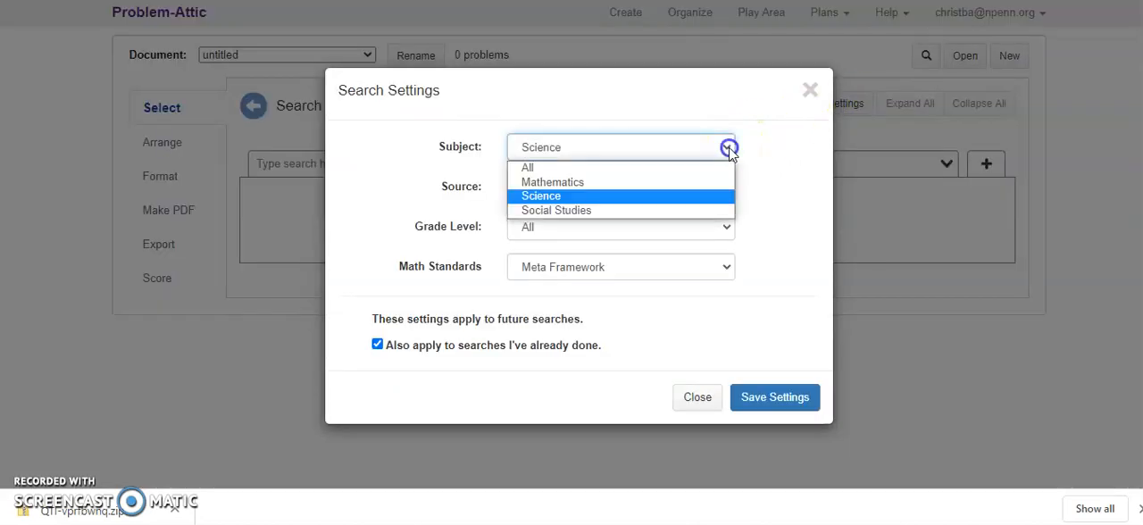
pyautogui.click(651, 197)
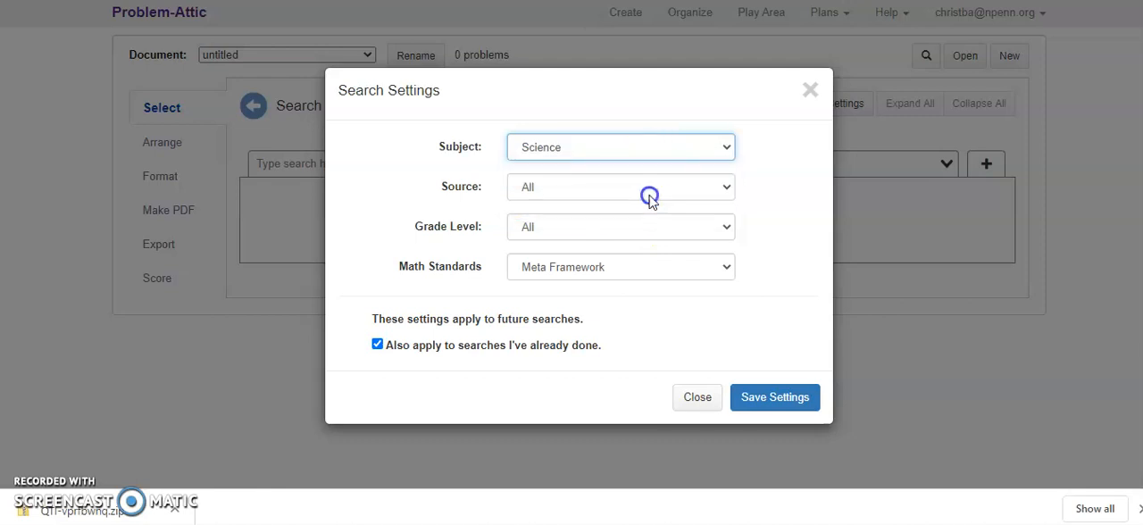
pyautogui.click(788, 397)
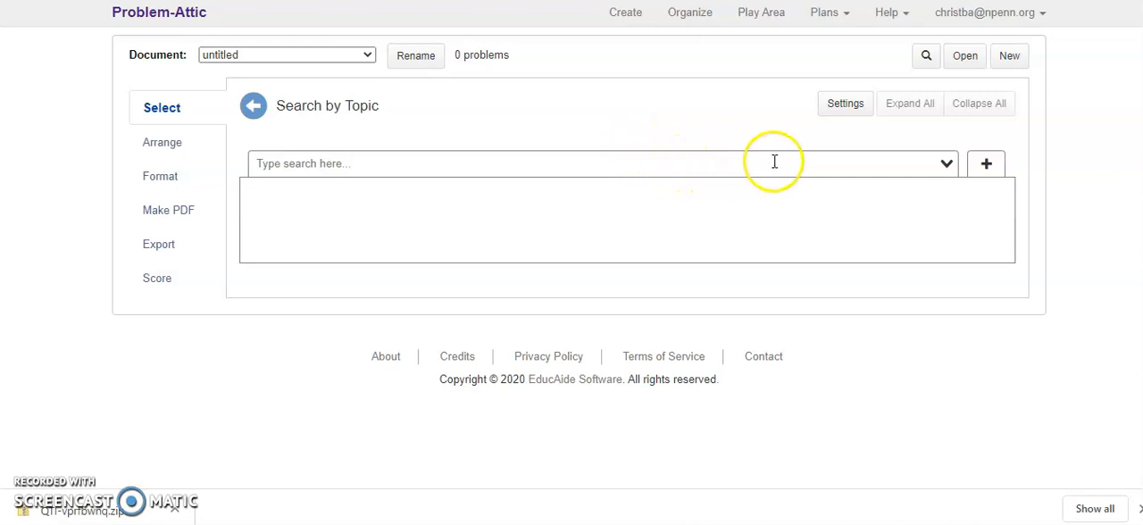
# Step: Search for the topic "Biochemistry, hydrolysis" and open its Synthesis and Hydrolysis problem set from the New York Regents Exams
pyautogui.click(947, 168)
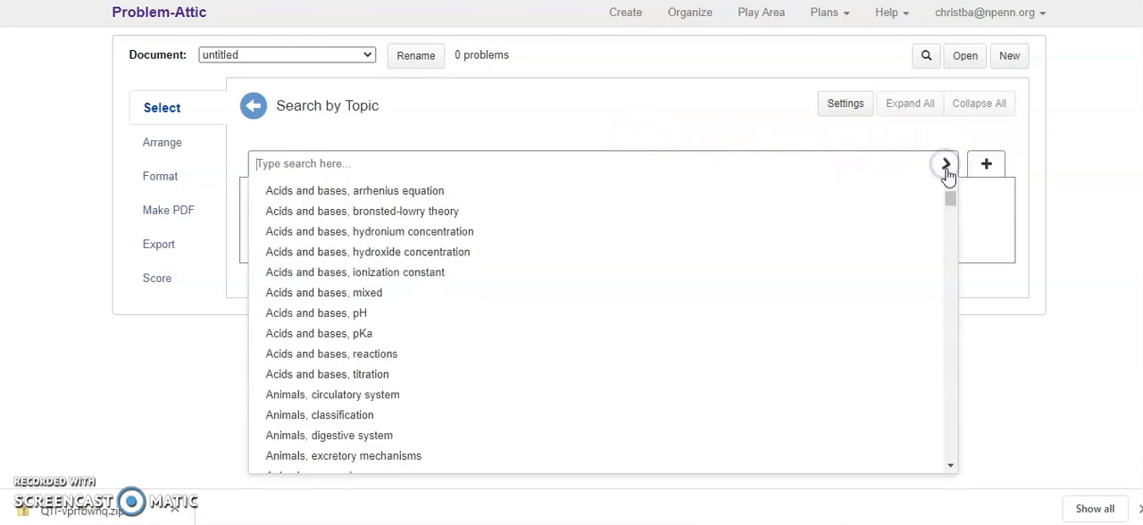
pyautogui.click(951, 202)
pyautogui.moveTo(951, 202); pyautogui.dragTo(951, 227)
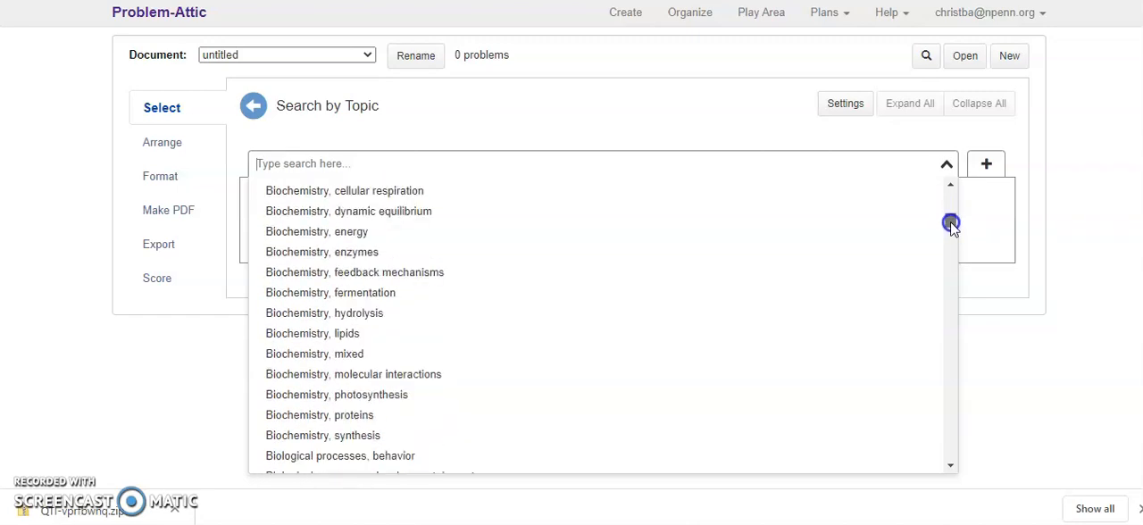
pyautogui.click(283, 314)
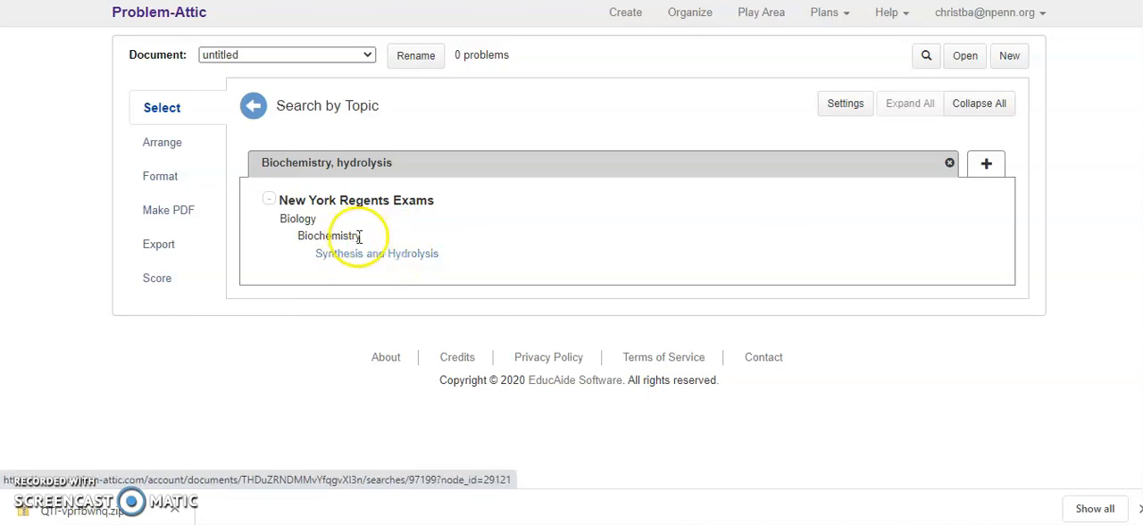
pyautogui.click(377, 259)
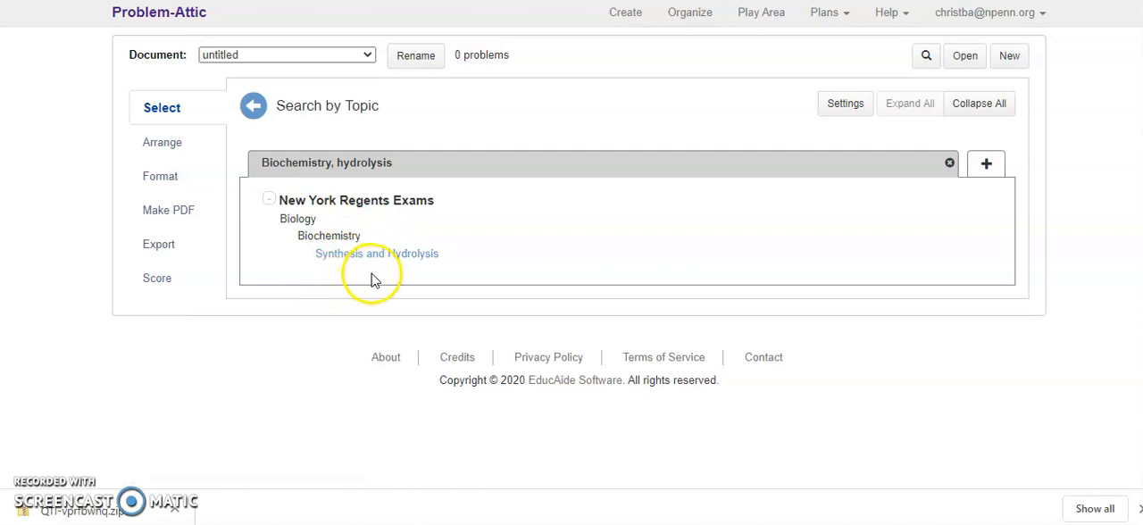
pyautogui.click(390, 266)
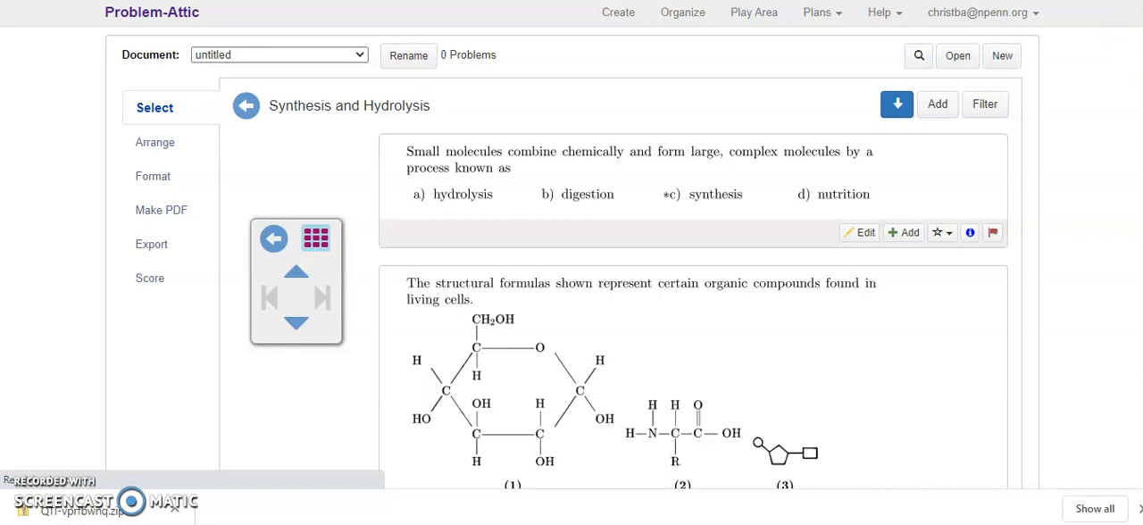
# Step: Add the problems on protein hydrolysis products, bonding two glucose molecules, chemical digestion, and substances B and C combining to the document
pyautogui.scroll(-3, 571, 268)
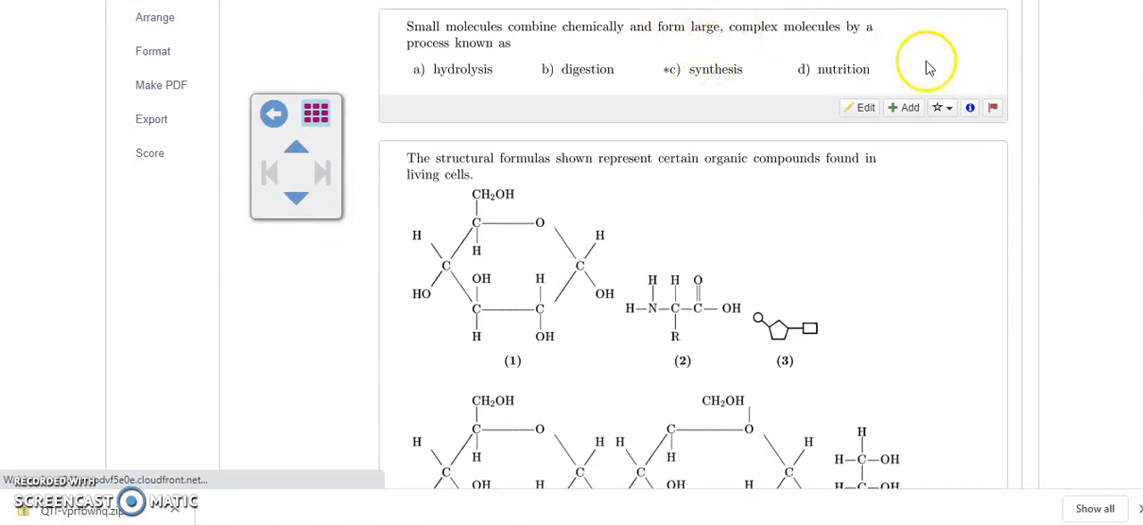
pyautogui.scroll(-5, 693, 268)
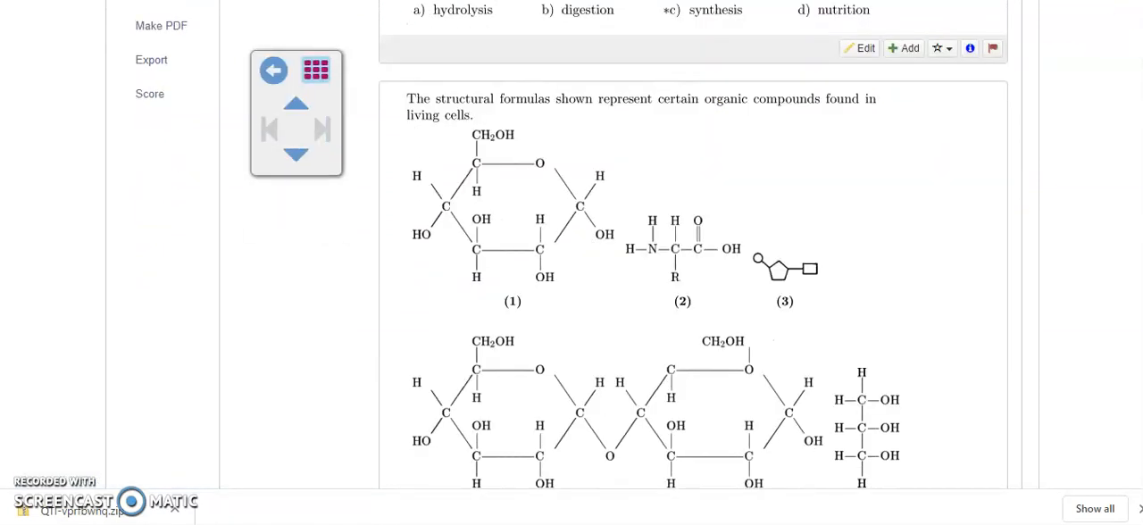
pyautogui.scroll(-3, 693, 268)
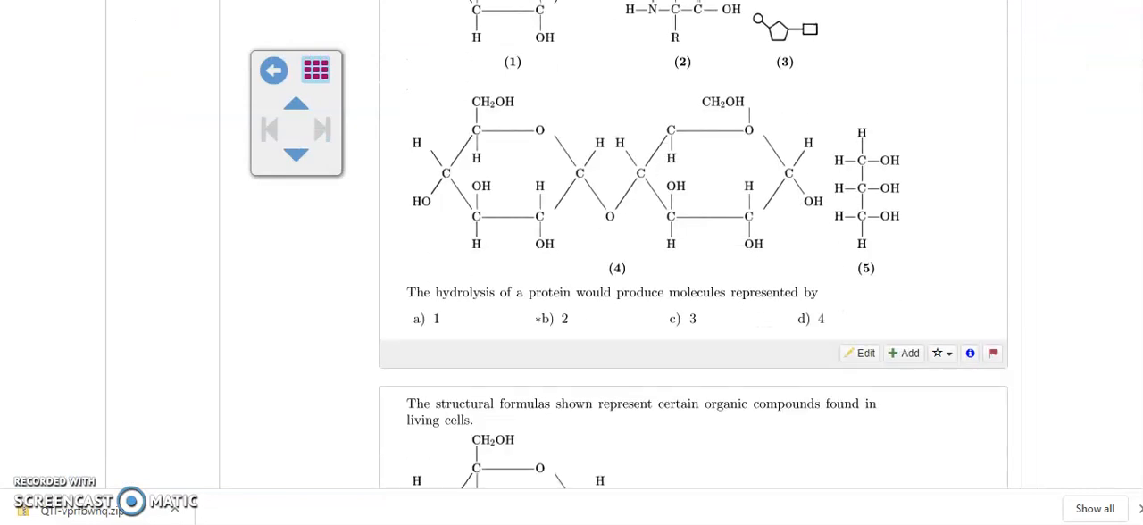
pyautogui.scroll(-12, 693, 268)
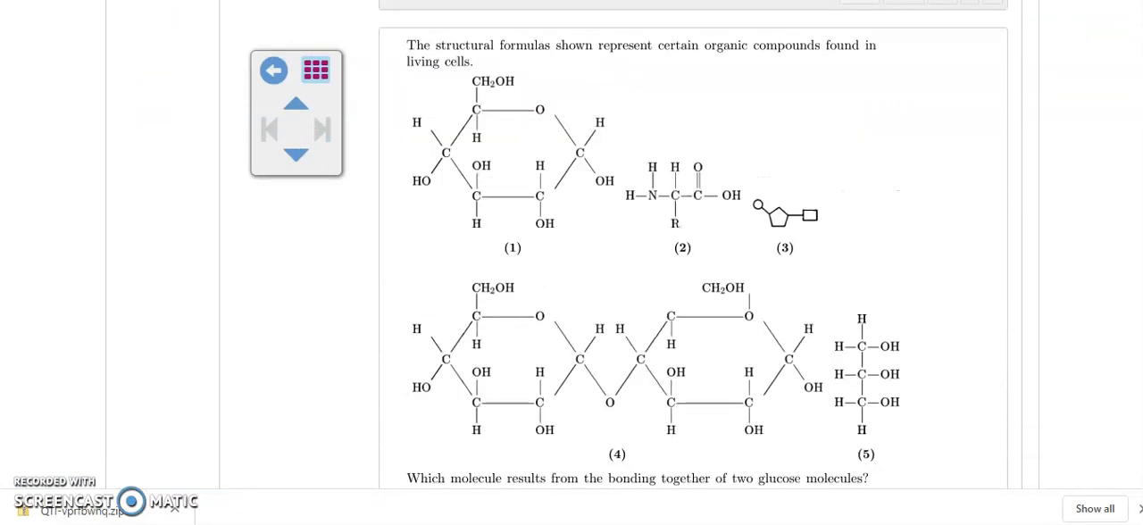
pyautogui.scroll(-6, 693, 267)
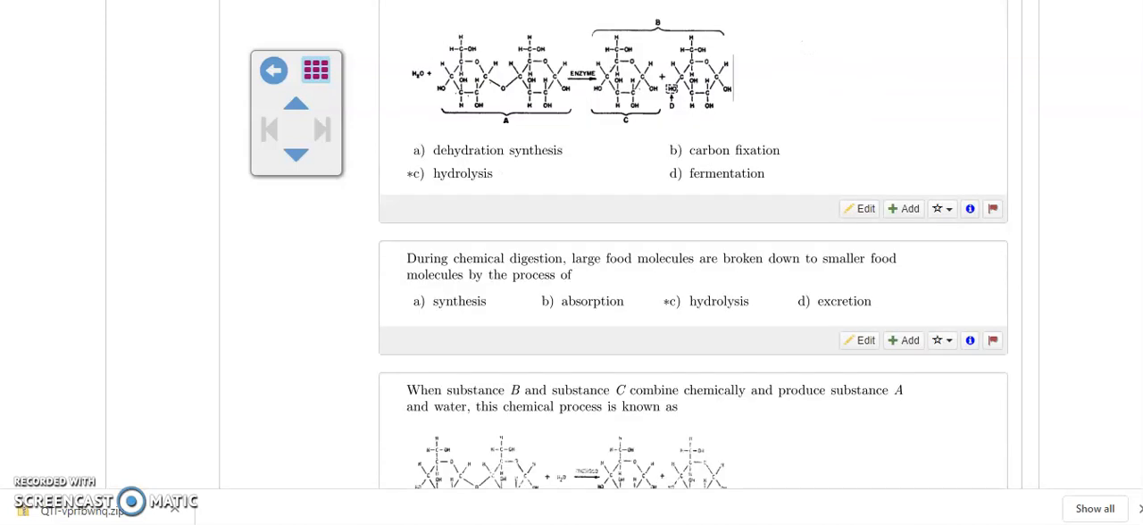
pyautogui.scroll(4, 693, 245)
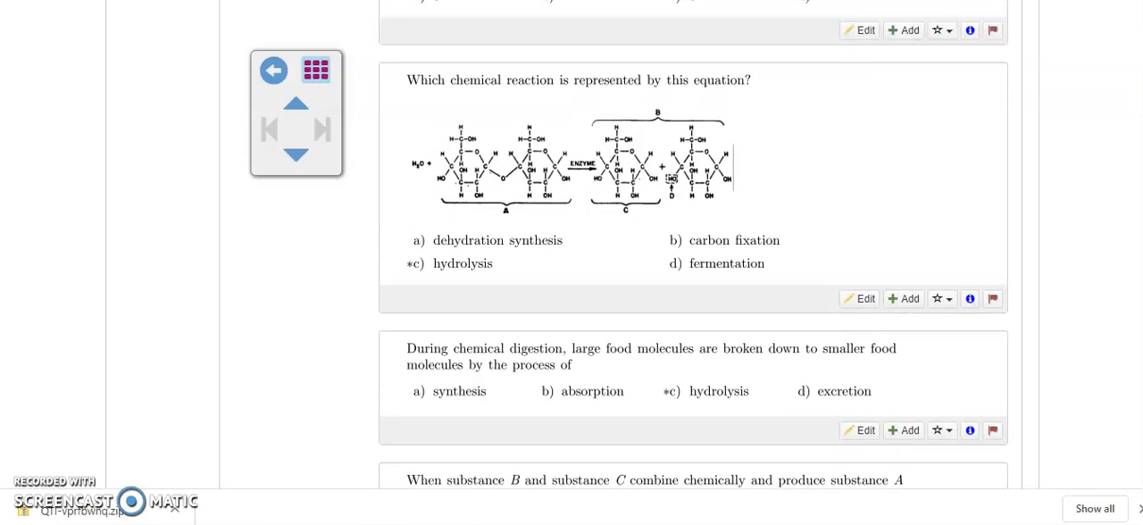
pyautogui.scroll(17, 693, 244)
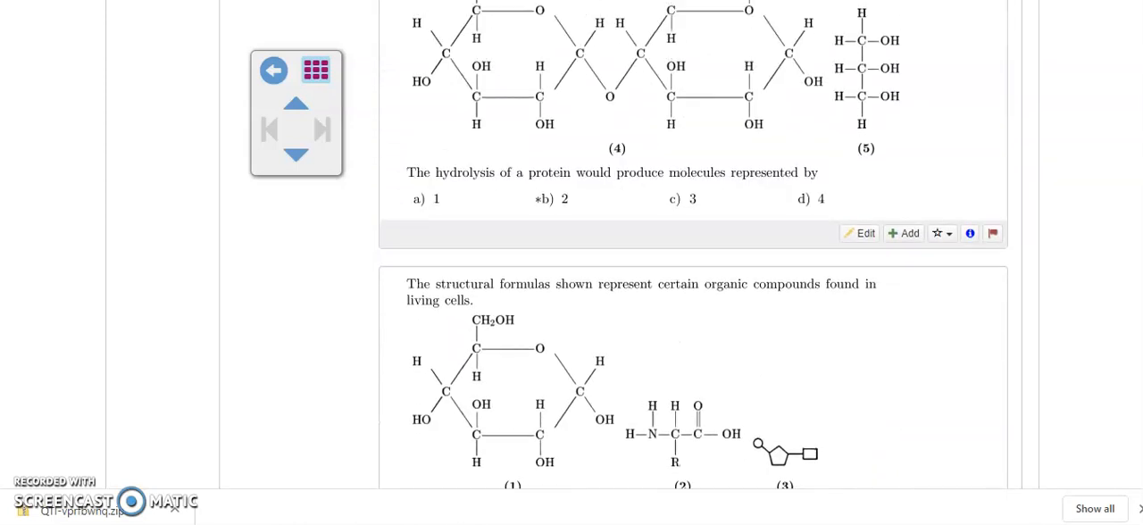
pyautogui.scroll(1, 693, 245)
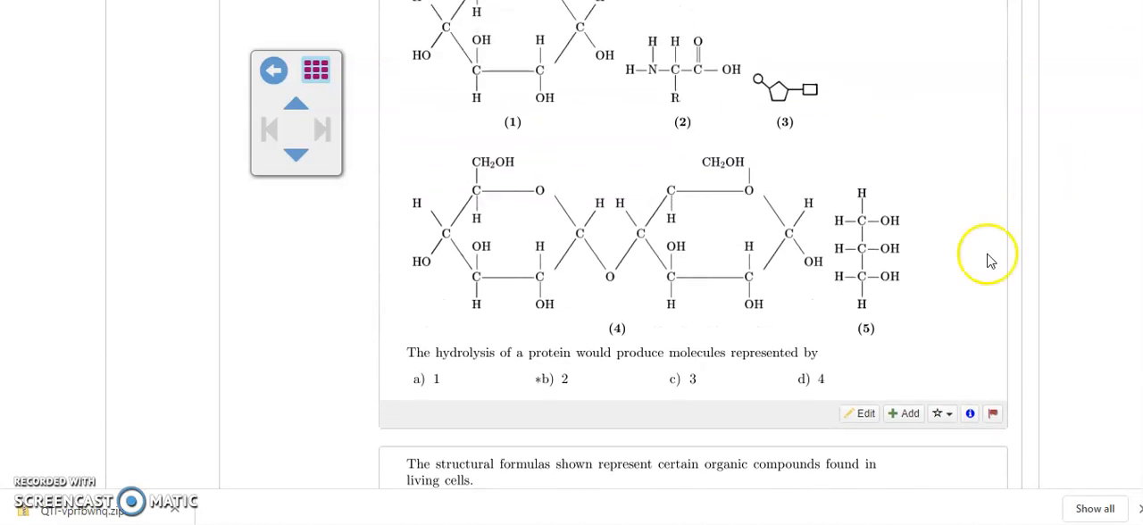
pyautogui.click(898, 416)
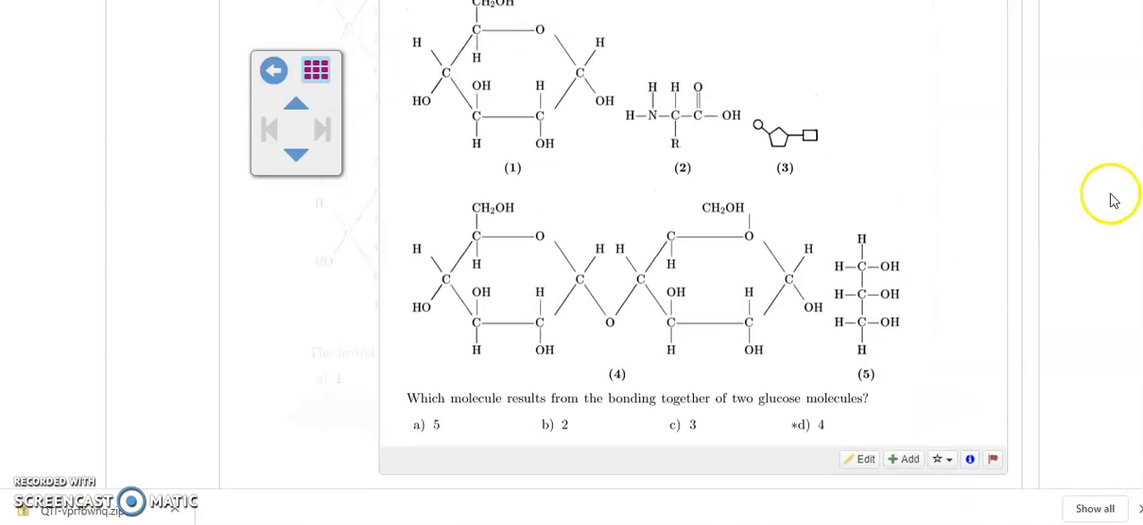
pyautogui.click(915, 416)
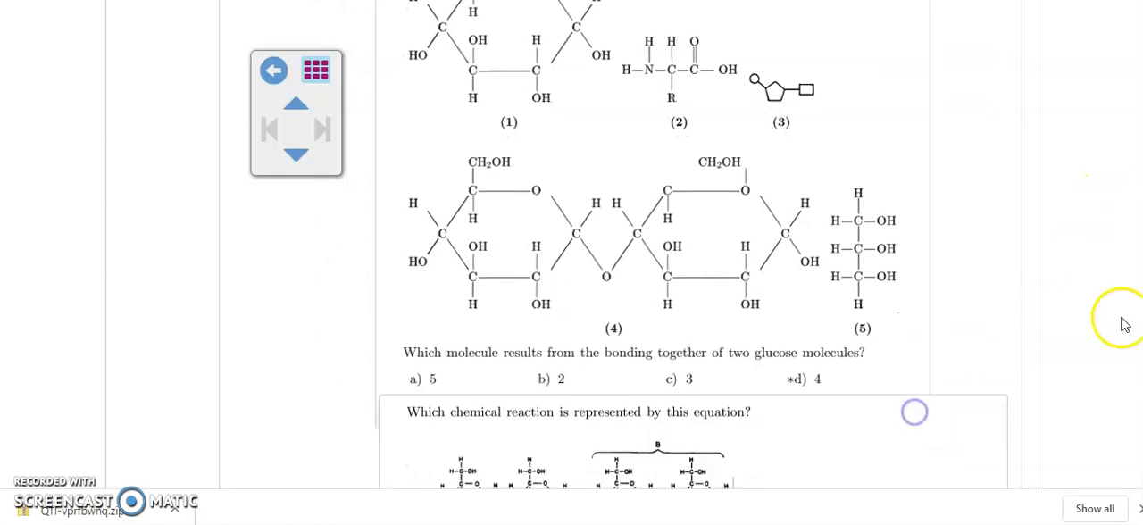
pyautogui.click(907, 271)
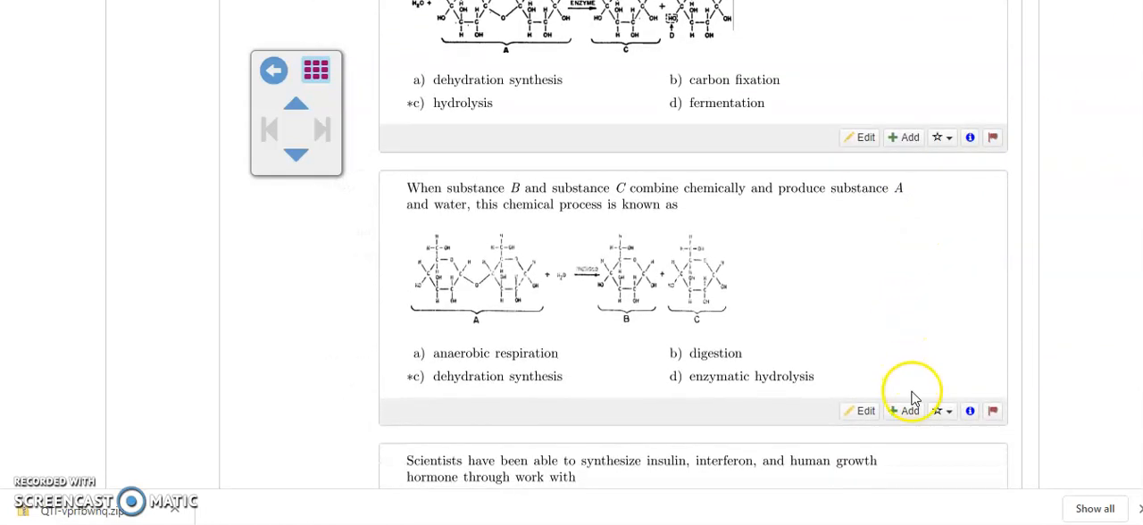
pyautogui.click(907, 415)
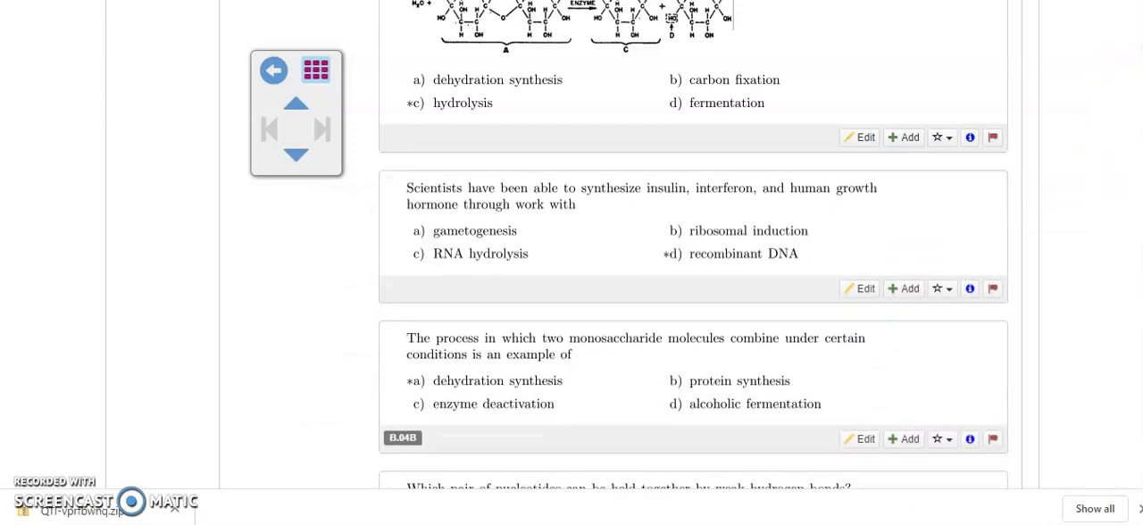
# Step: Rename the untitled document as Biochemistry
pyautogui.scroll(5, 1124, 86)
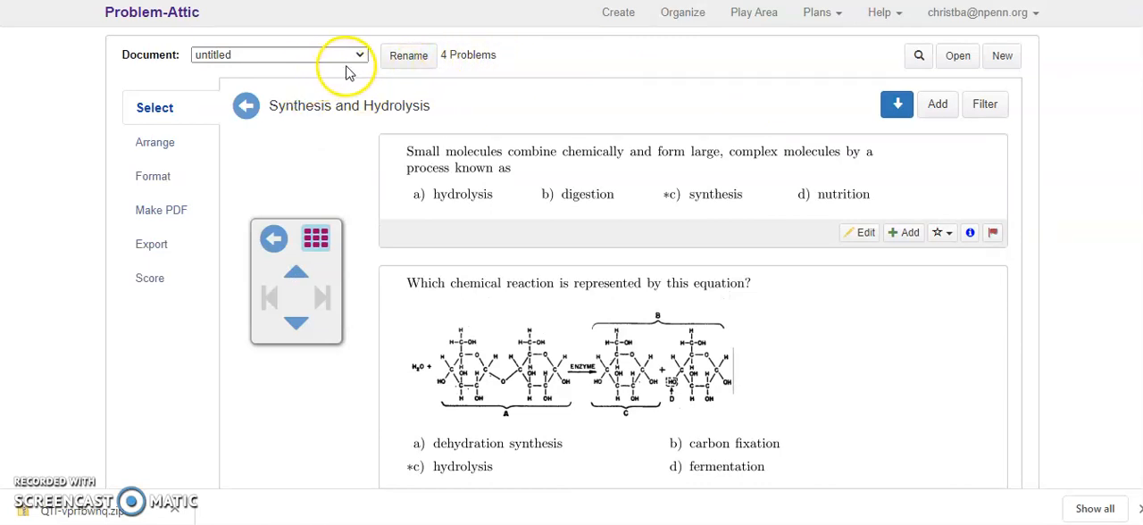
pyautogui.click(393, 63)
pyautogui.moveTo(423, 166); pyautogui.dragTo(330, 170)
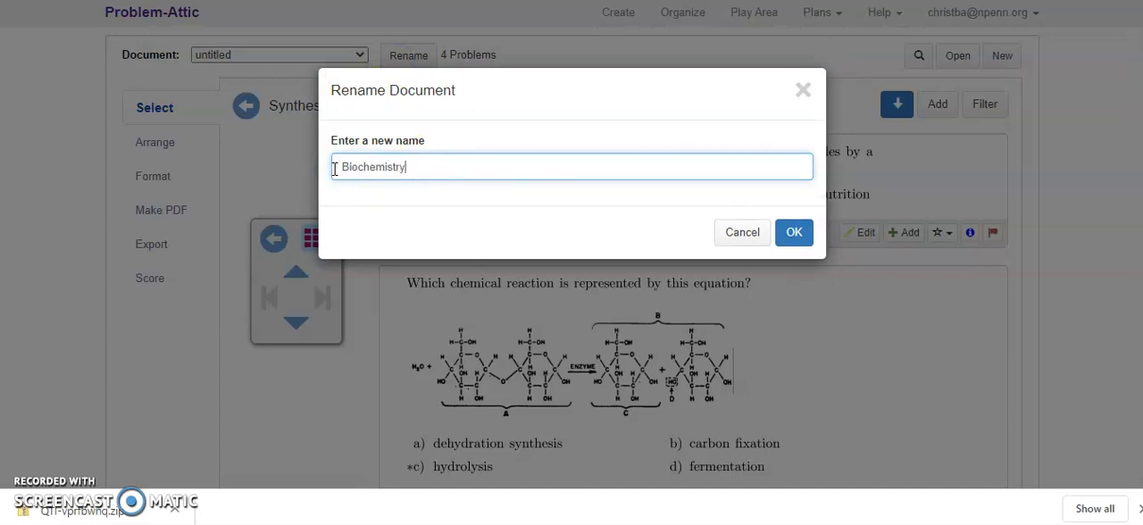
pyautogui.click(803, 237)
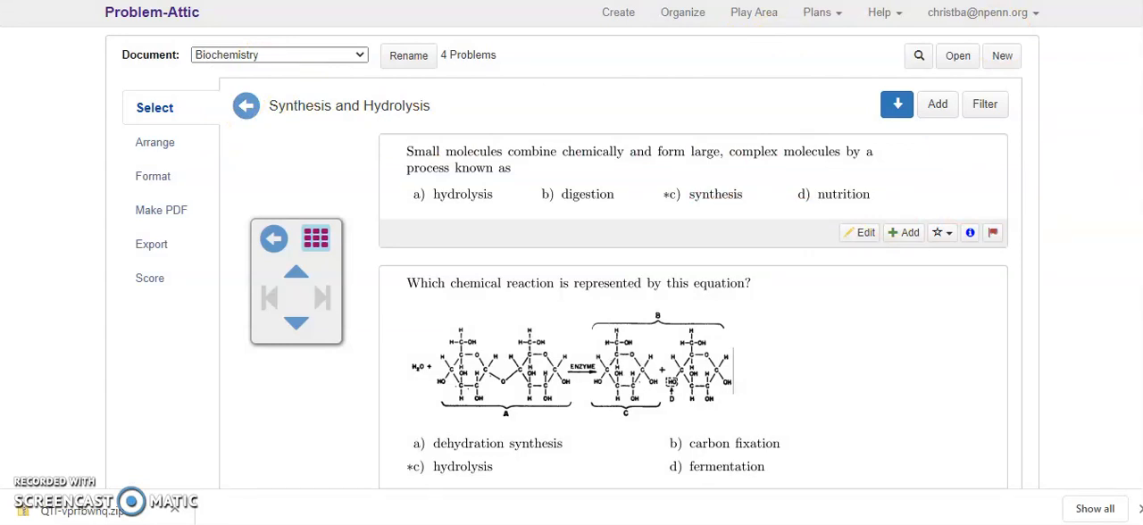
# Step: Add the problem about the division of large, complex molecules into smaller, simpler molecules to the document
pyautogui.scroll(-15, 693, 268)
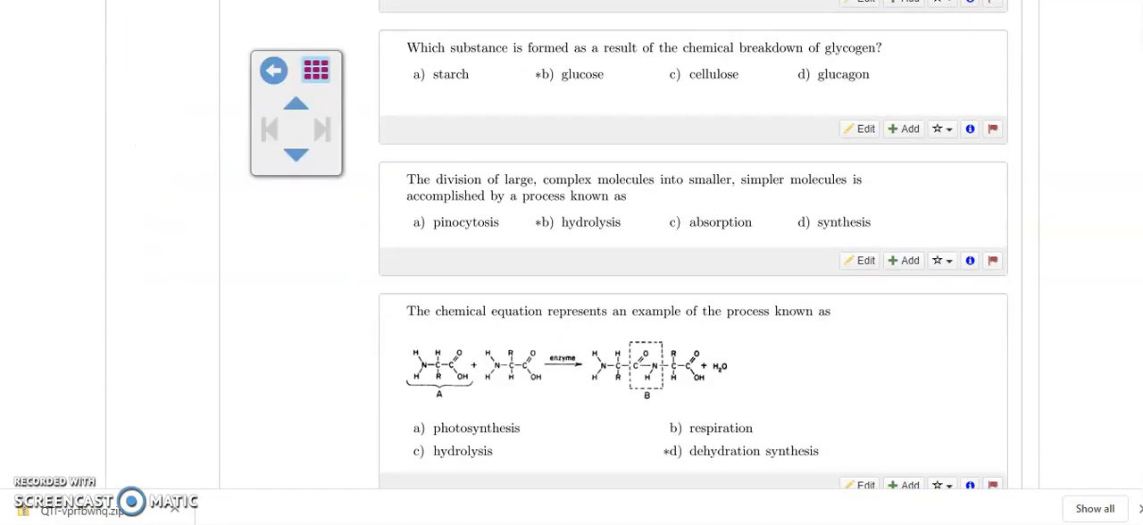
pyautogui.click(900, 260)
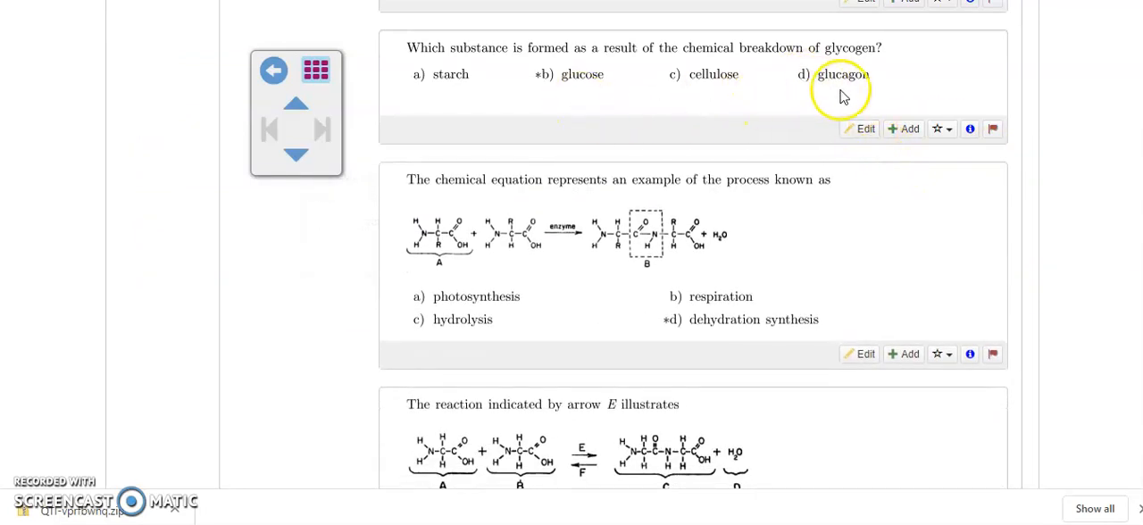
# Step: Open the glycogen breakdown problem for editing and replace answer choice d with "sucrose"
pyautogui.click(858, 131)
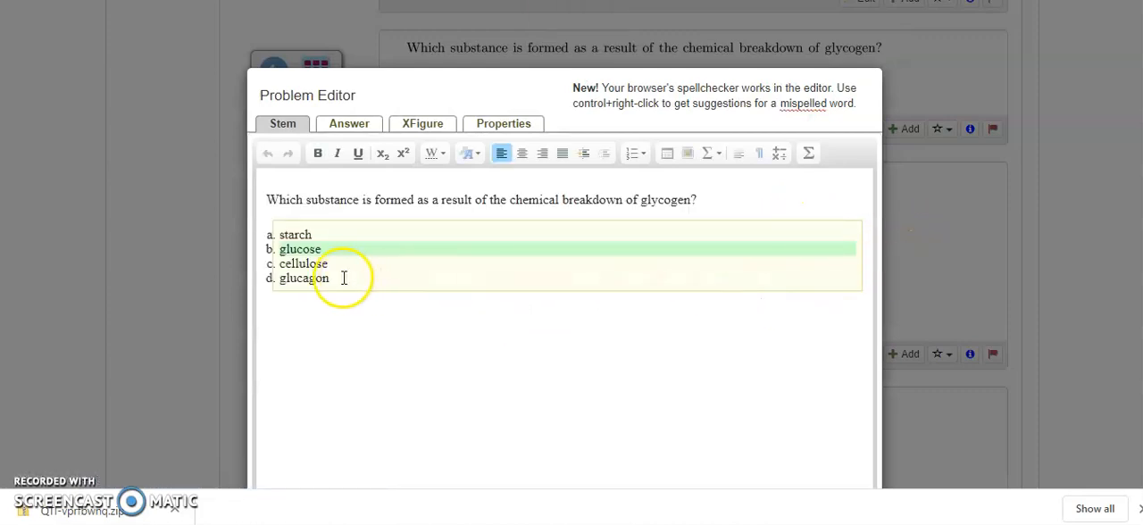
pyautogui.click(344, 278)
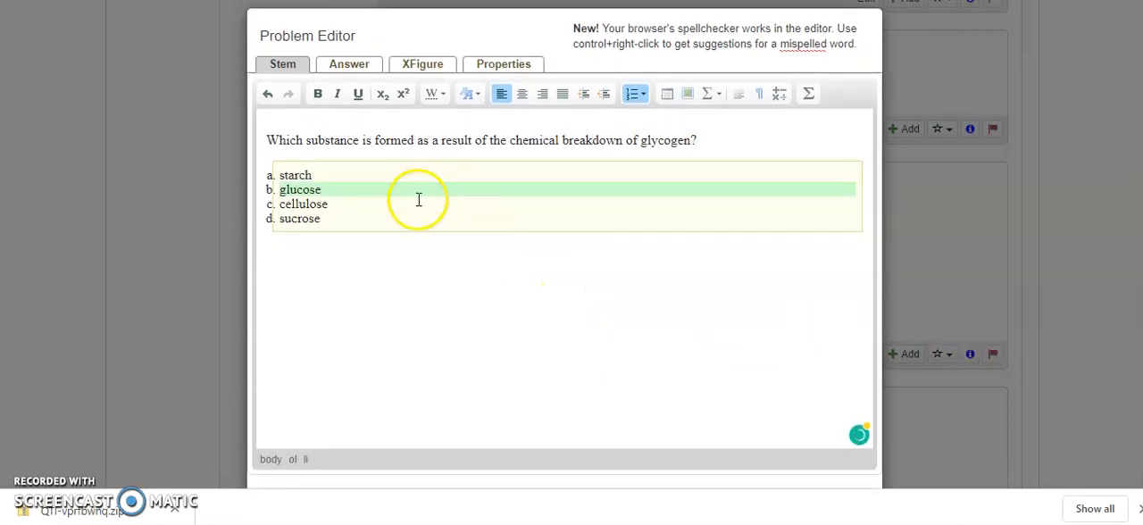
pyautogui.doubleClick(332, 220)
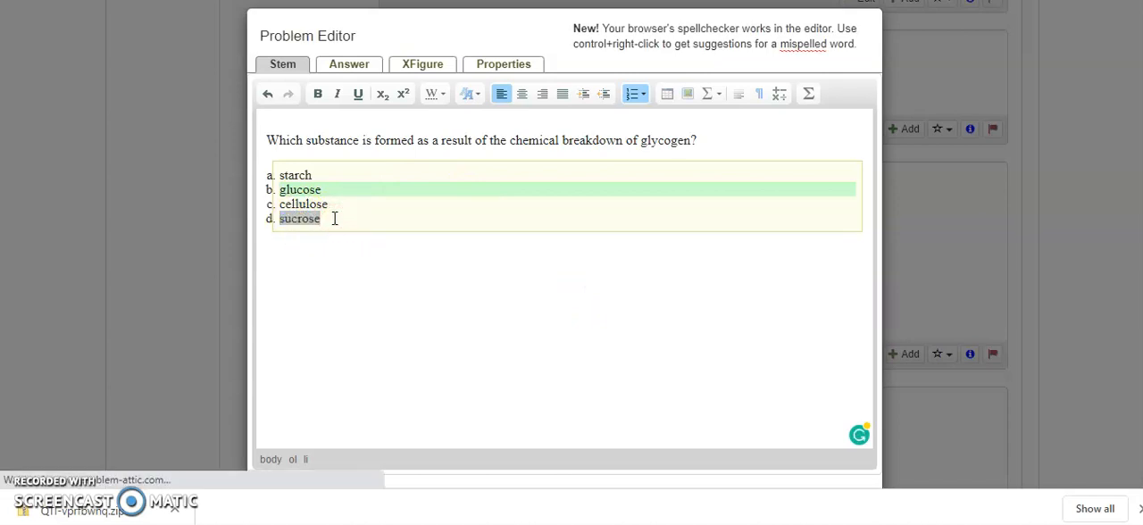
pyautogui.rightClick(333, 218)
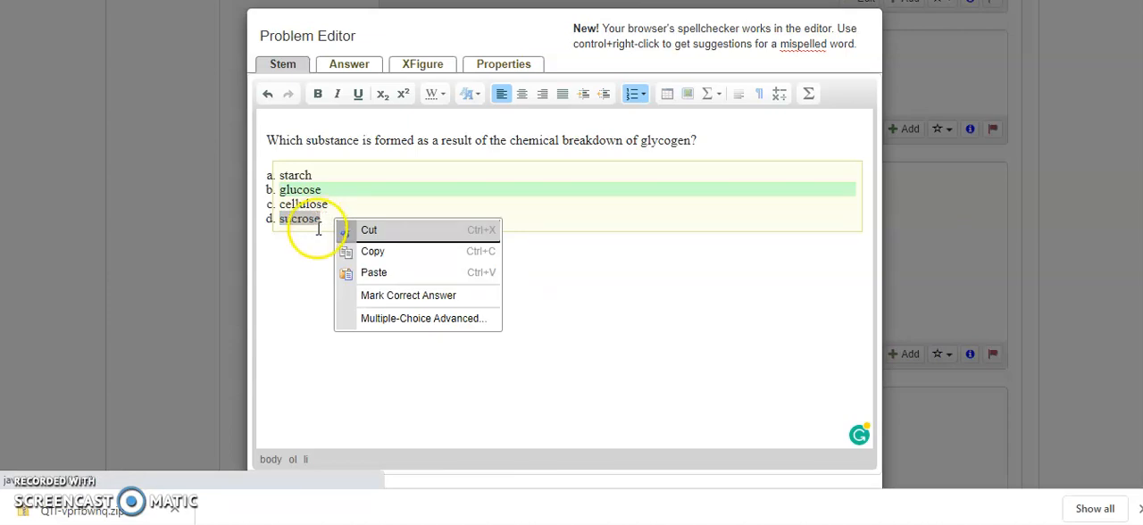
pyautogui.click(299, 258)
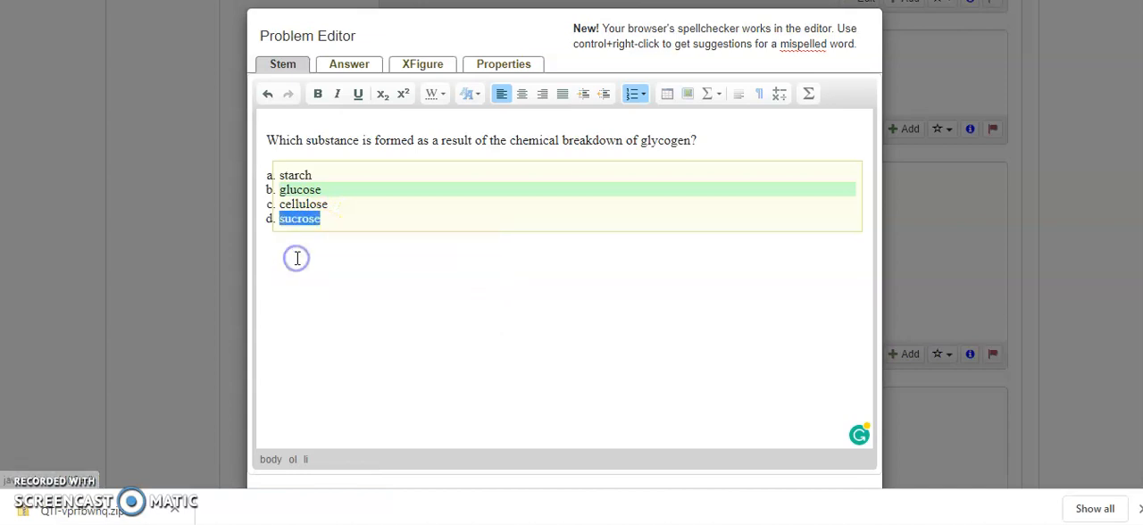
pyautogui.click(737, 326)
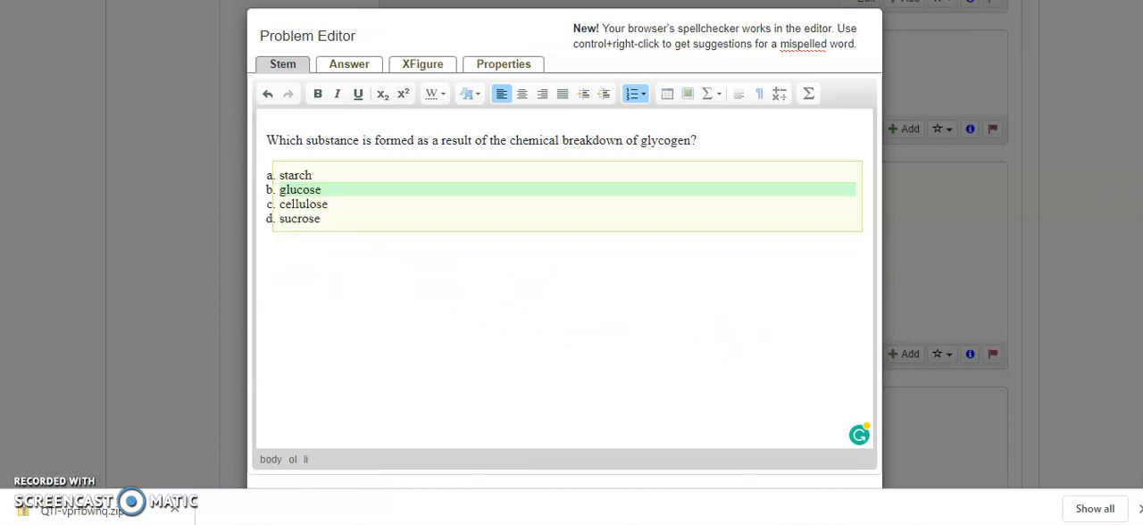
# Step: Save the edited glycogen problem as a new problem in the document
pyautogui.scroll(-2, 564, 268)
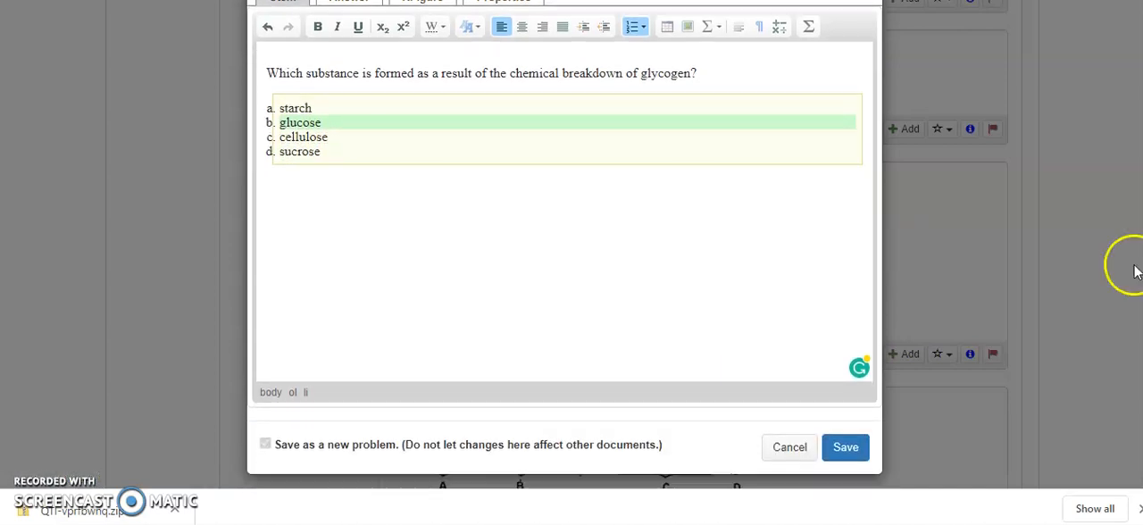
pyautogui.click(842, 449)
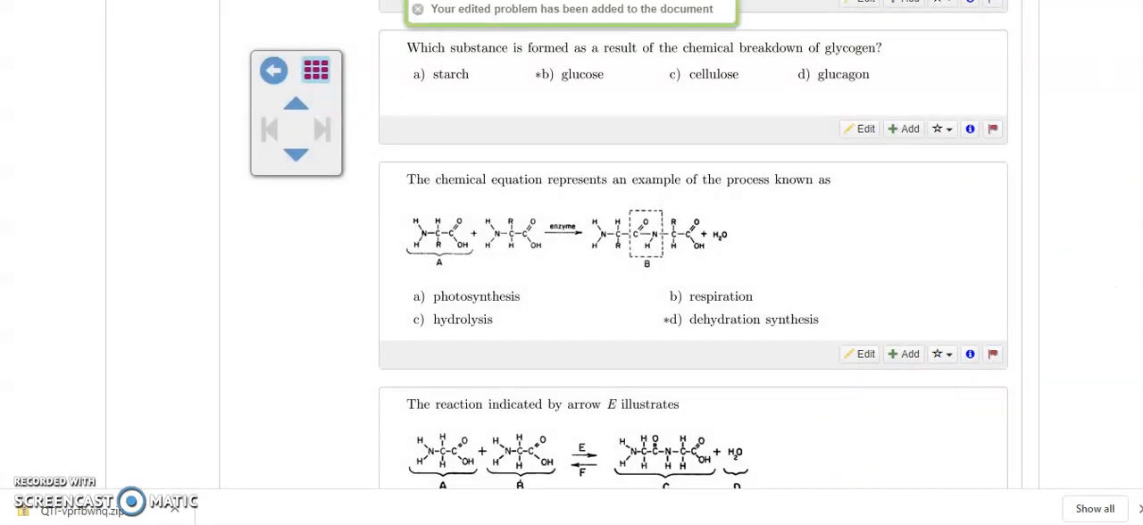
# Step: Look through the remaining Synthesis and Hydrolysis problems, from the molecule-combination questions to the protein hydrolysis question
pyautogui.scroll(10, 693, 268)
pyautogui.scroll(2, 692, 267)
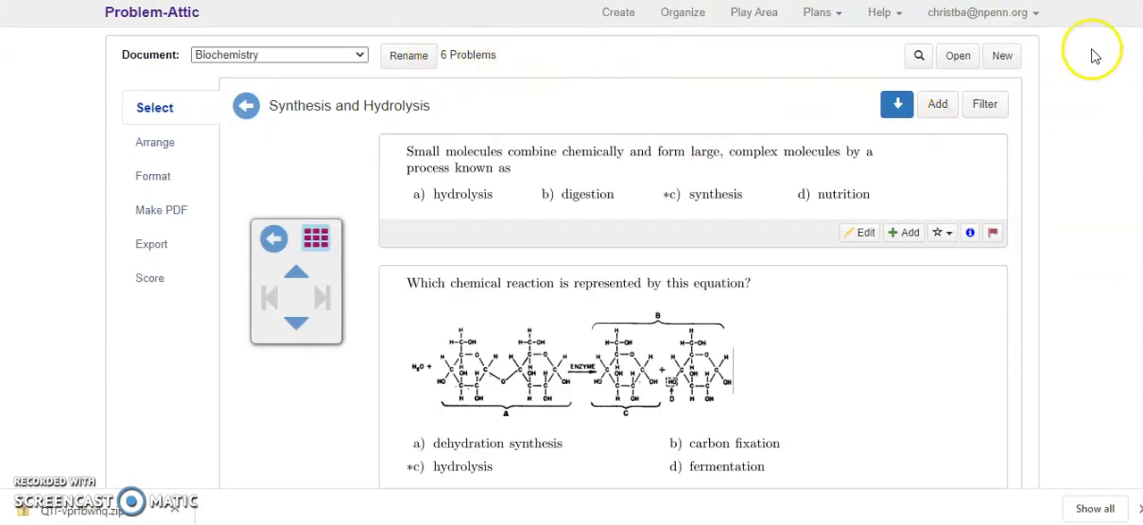
pyautogui.scroll(-8, 693, 268)
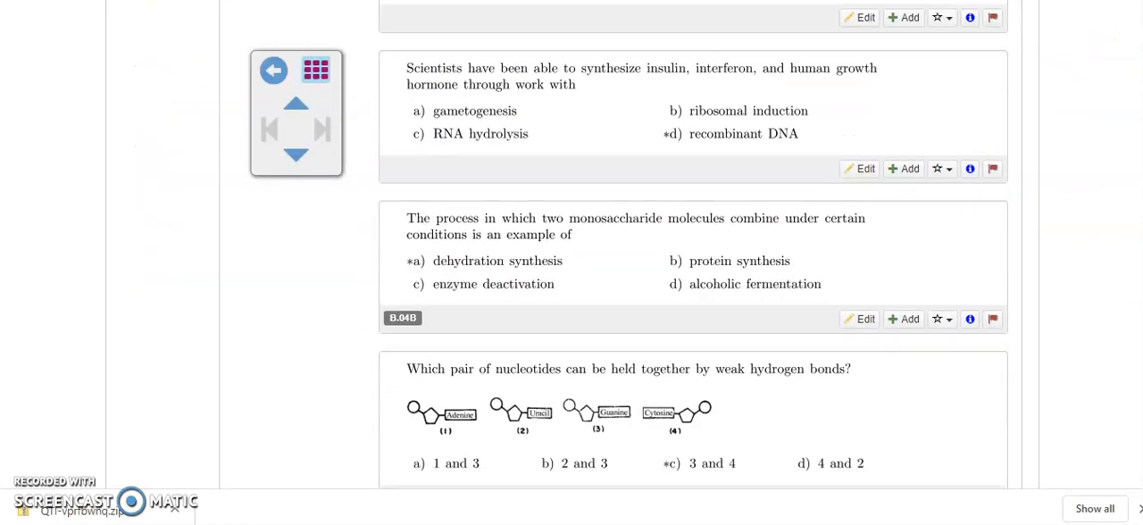
pyautogui.scroll(-1, 693, 267)
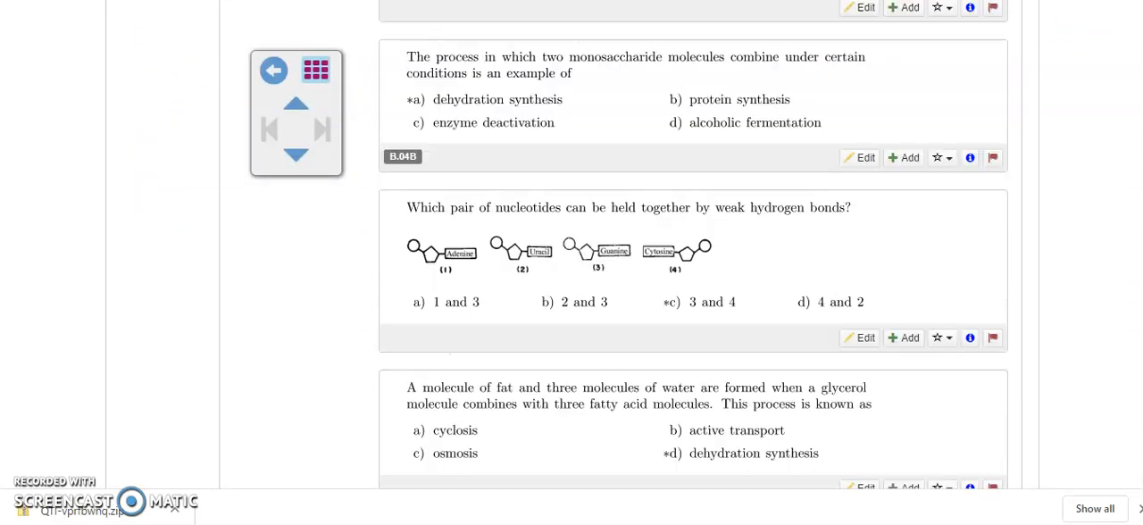
pyautogui.scroll(-5, 693, 268)
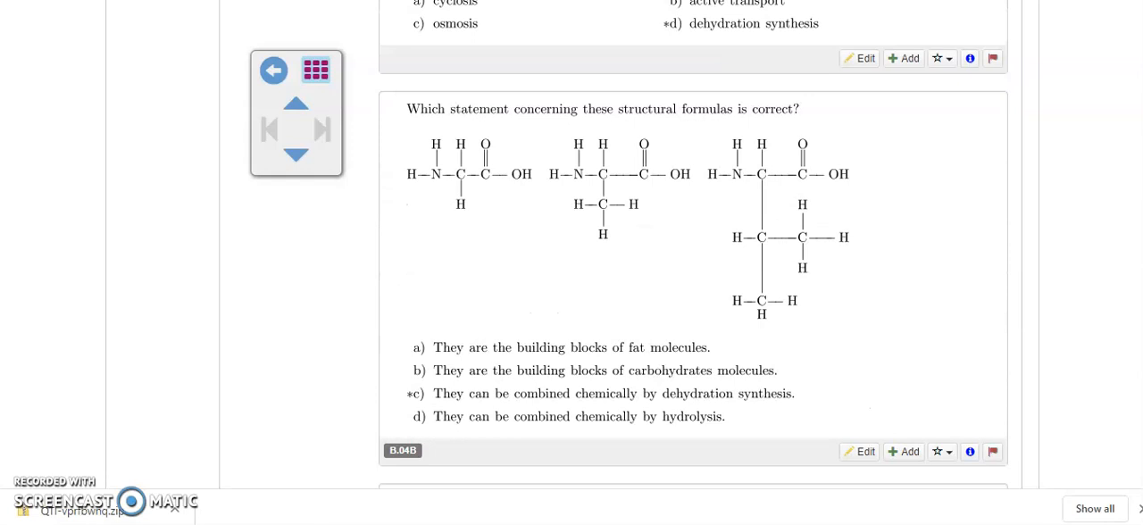
pyautogui.scroll(-1, 693, 268)
pyautogui.scroll(-1, 693, 268)
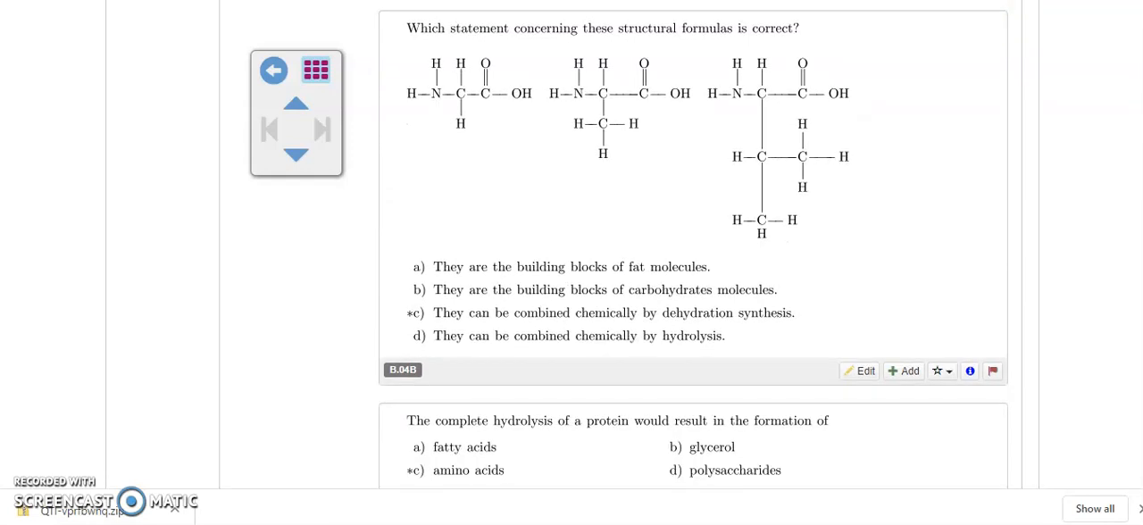
pyautogui.scroll(-1, 693, 268)
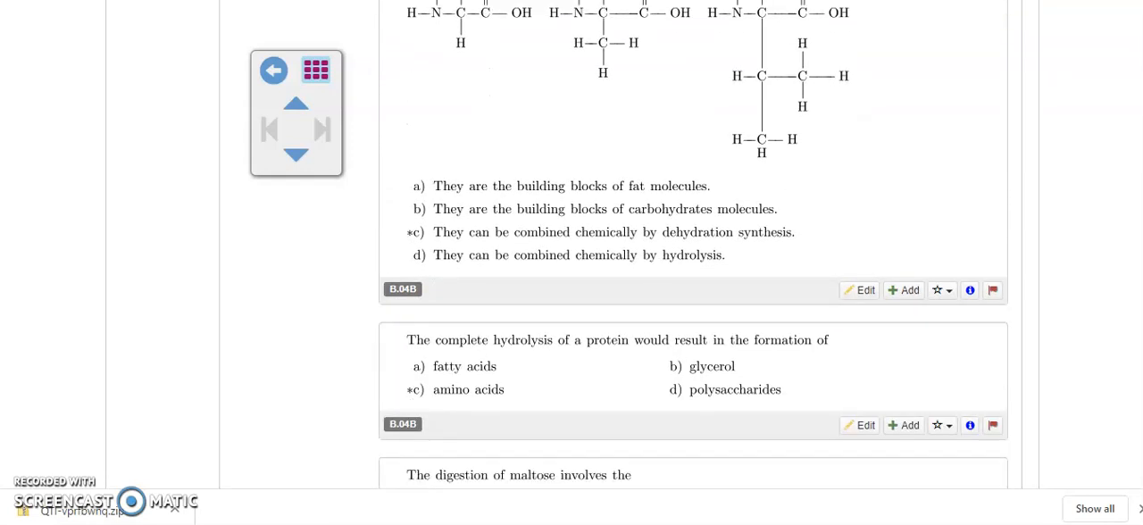
pyautogui.scroll(10, 693, 268)
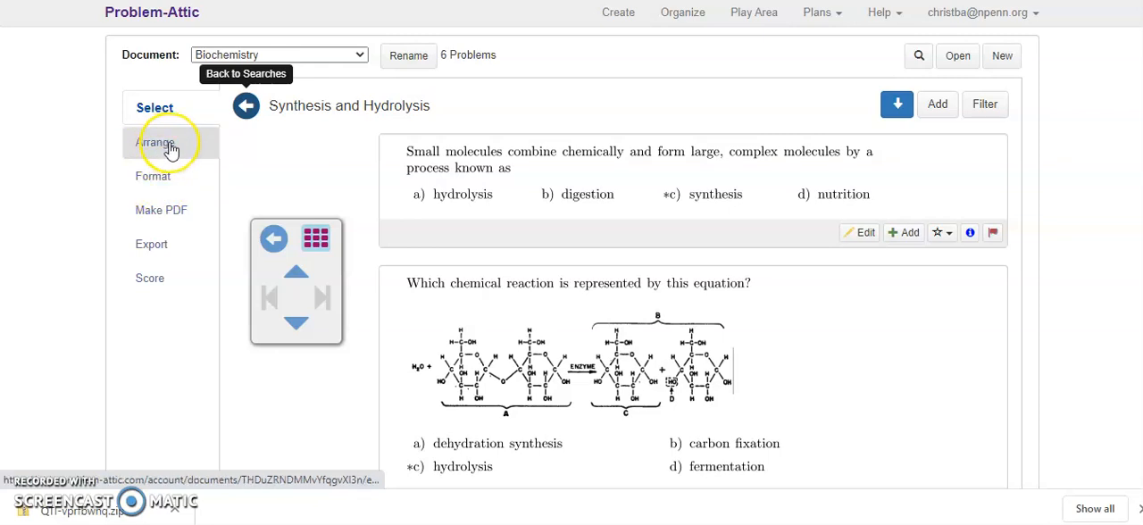
# Step: Export the Biochemistry document as a quiz for LMS in Canvas (QTI zip) format and download it
pyautogui.click(171, 186)
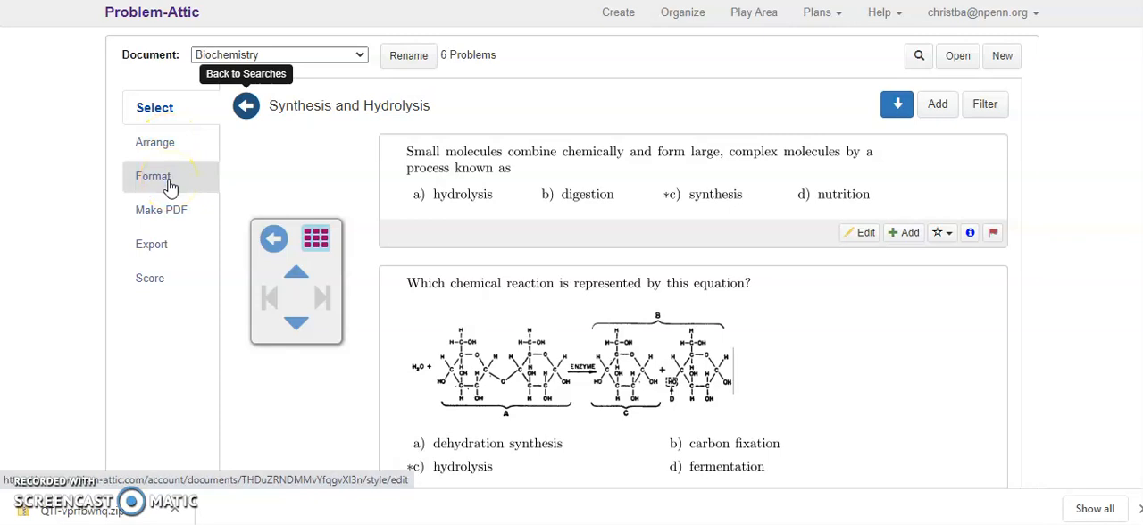
pyautogui.click(169, 216)
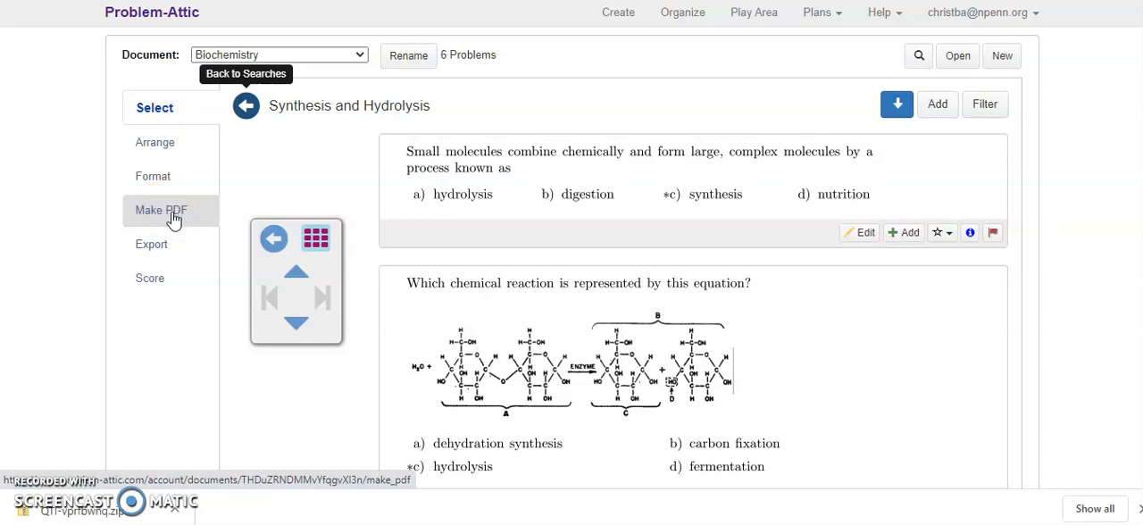
pyautogui.click(169, 243)
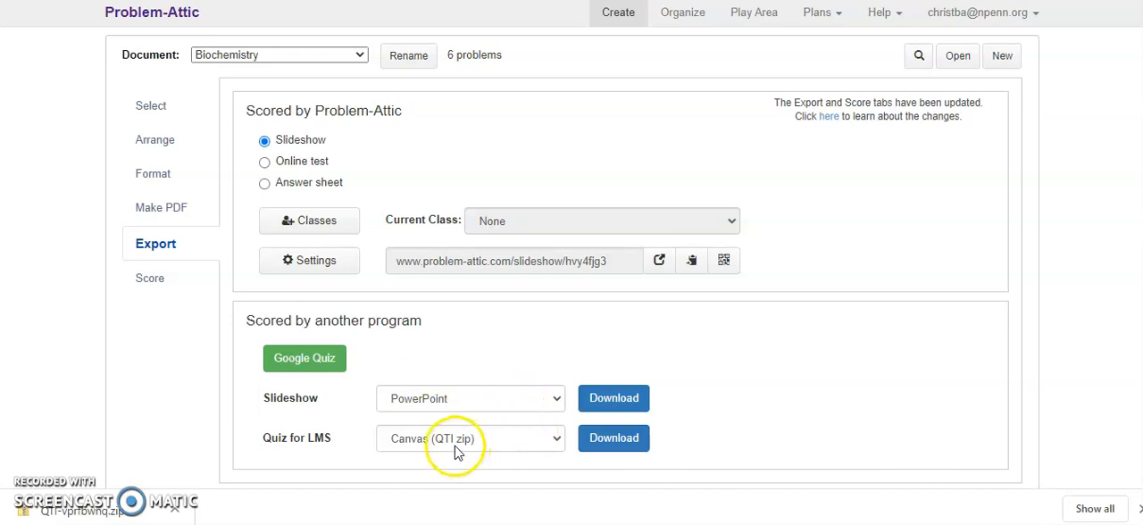
pyautogui.click(555, 441)
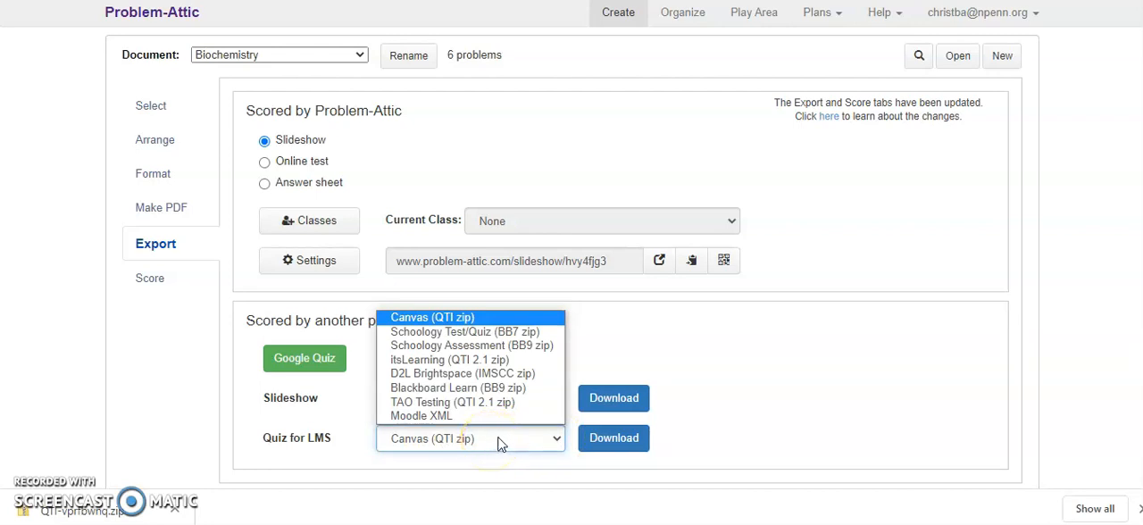
pyautogui.click(546, 444)
pyautogui.click(603, 447)
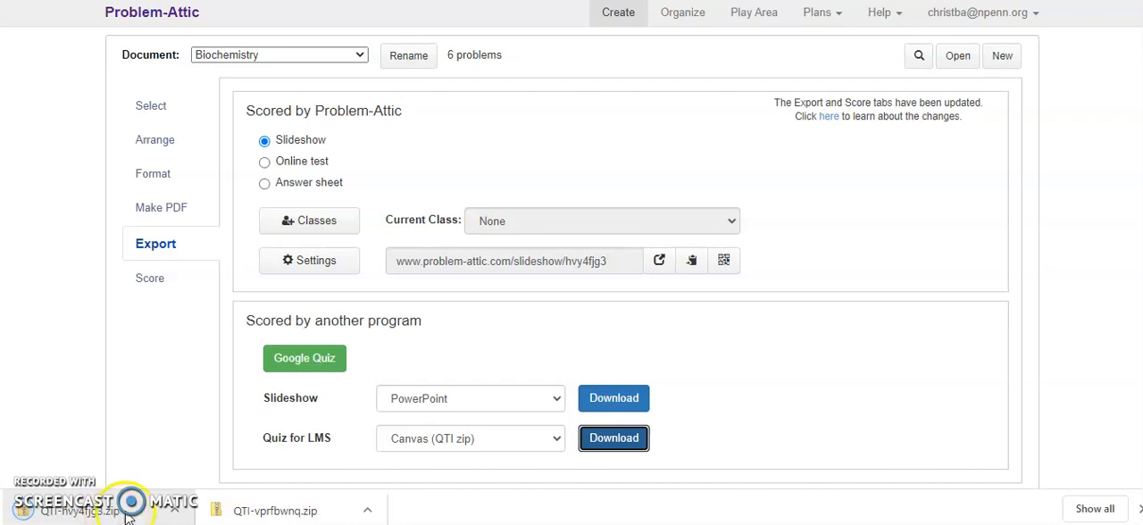
# Step: Show the downloaded QTI-hvy4fjg3.zip in its folder to check its location, and minimize the folder window
pyautogui.click(176, 511)
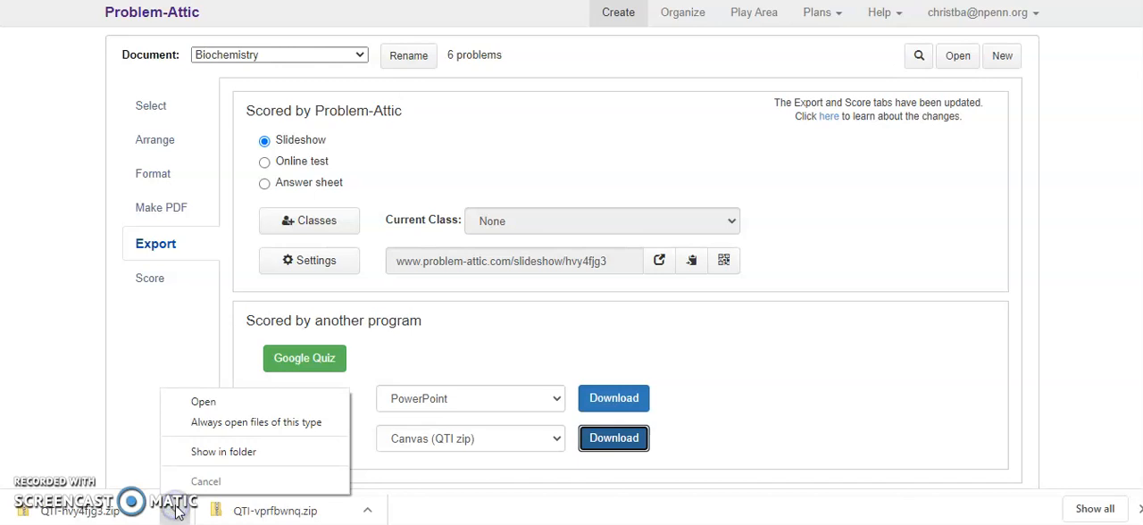
pyautogui.click(222, 452)
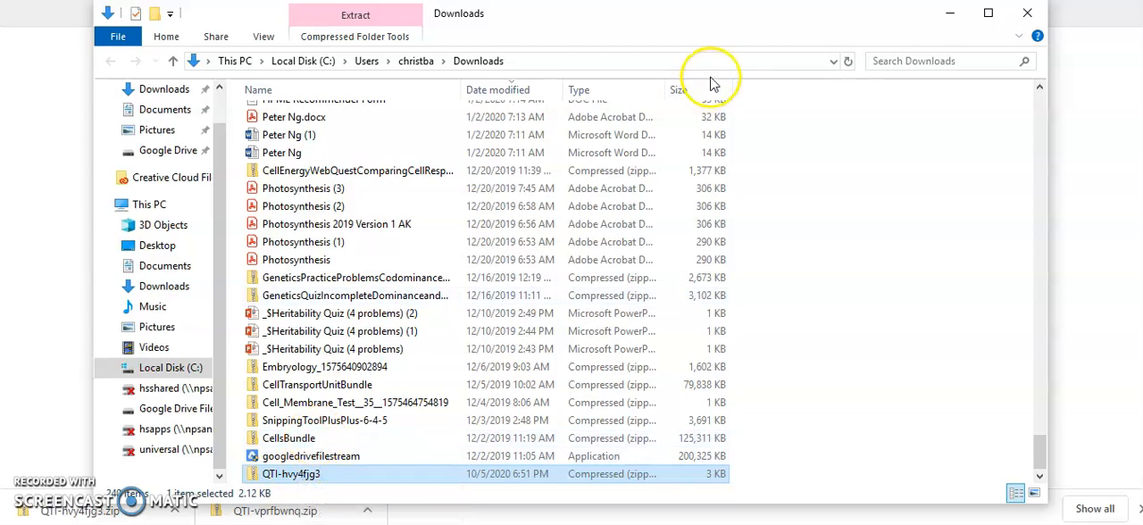
pyautogui.click(952, 13)
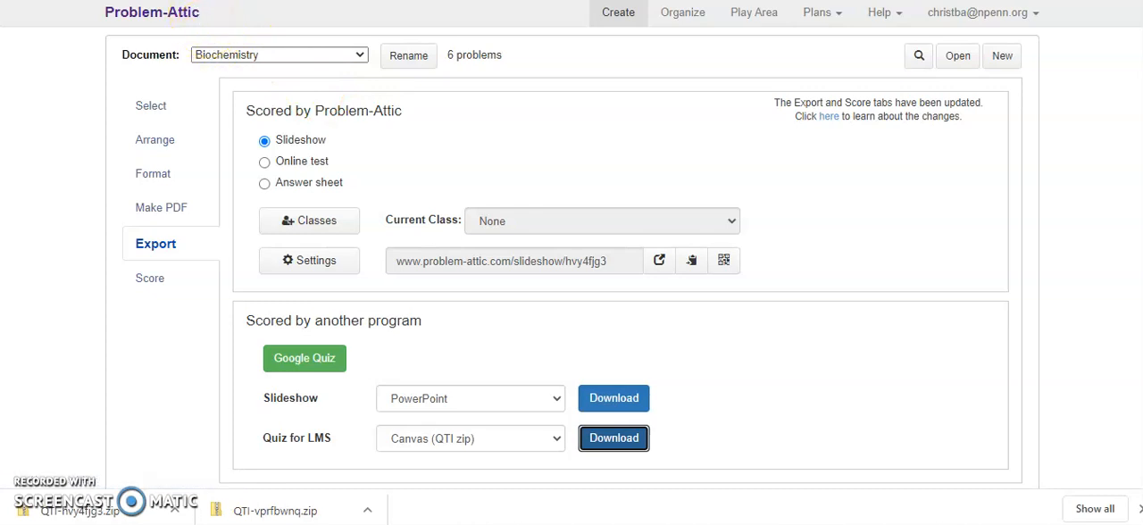
# Step: Switch to the Biology H course in Canvas and start importing existing content with the content type QTI .zip file
pyautogui.hotkey('ctrl', 'Tab')
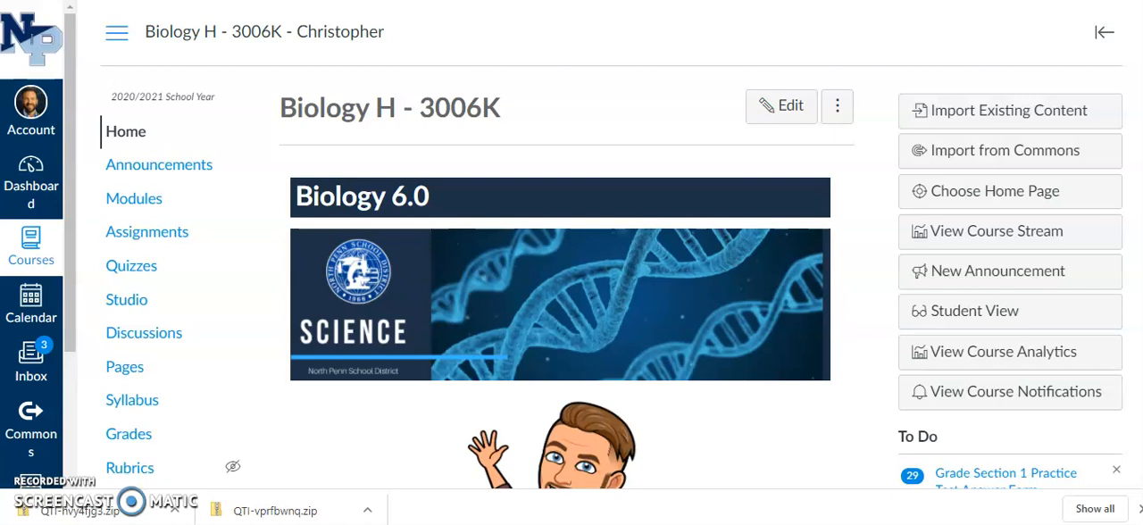
pyautogui.click(1000, 121)
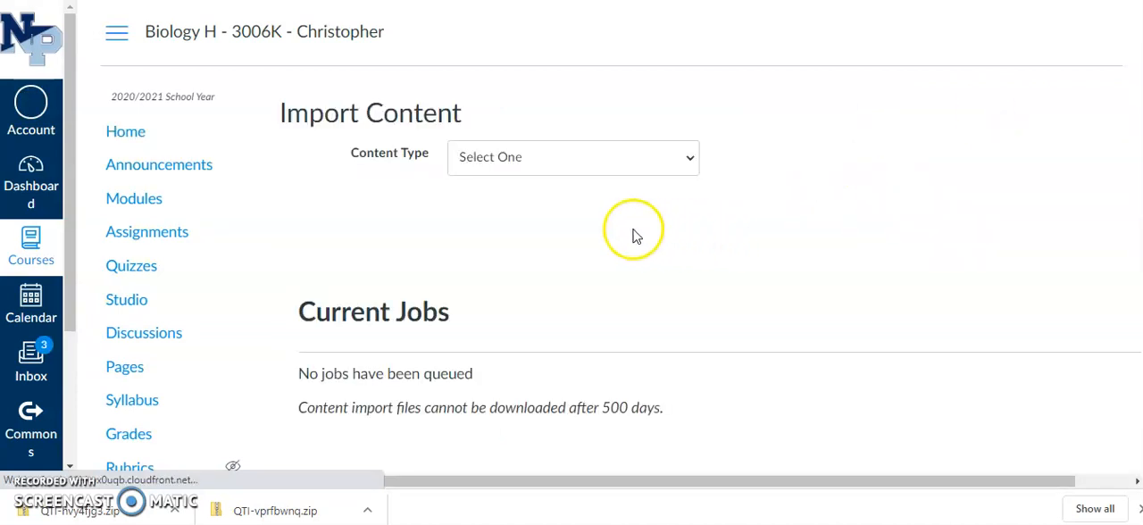
pyautogui.click(612, 169)
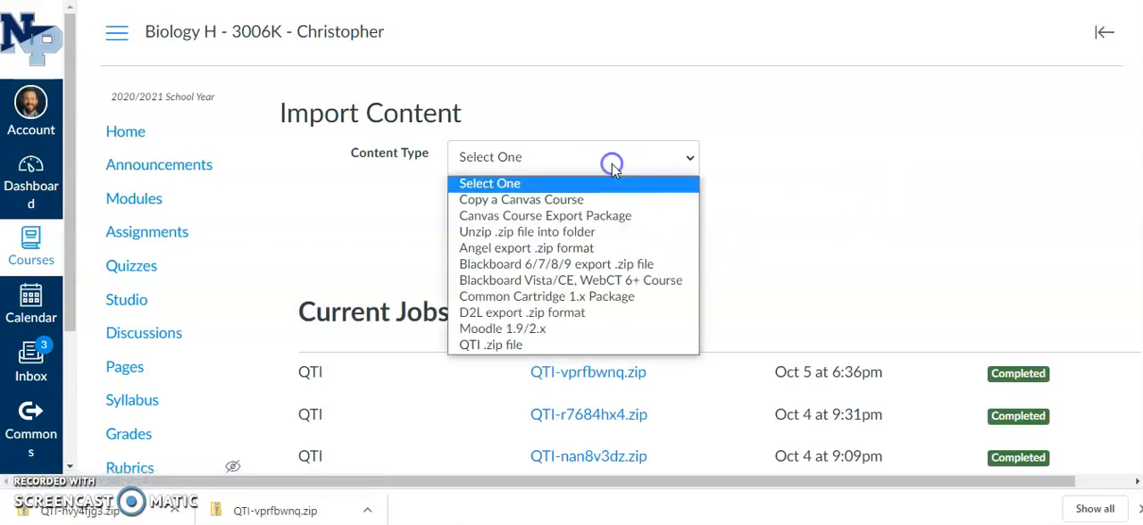
pyautogui.click(533, 348)
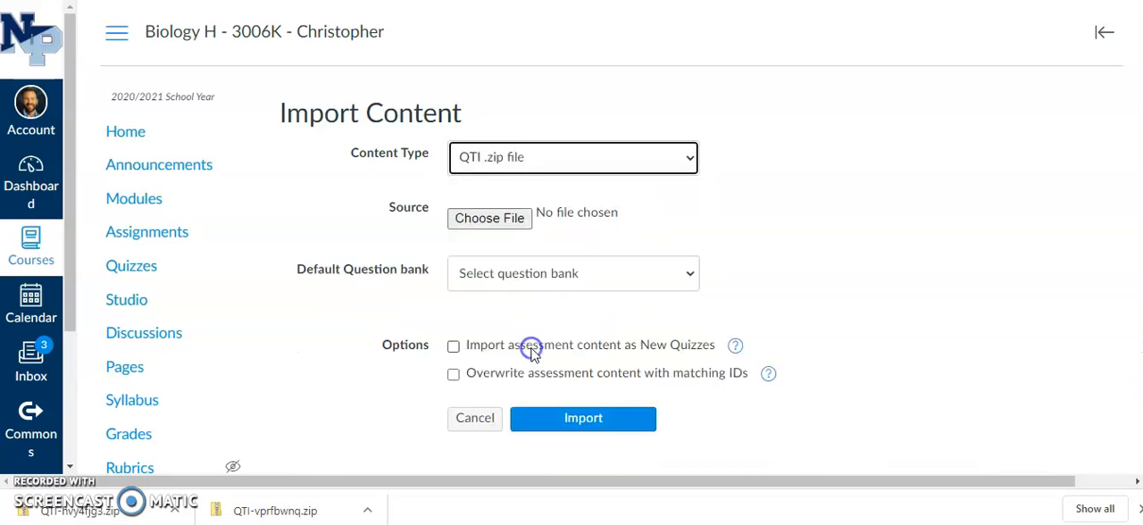
# Step: Choose QTI-hvy4fjg3 from the user's Downloads folder on Local Disk (C:) as the import source
pyautogui.click(508, 223)
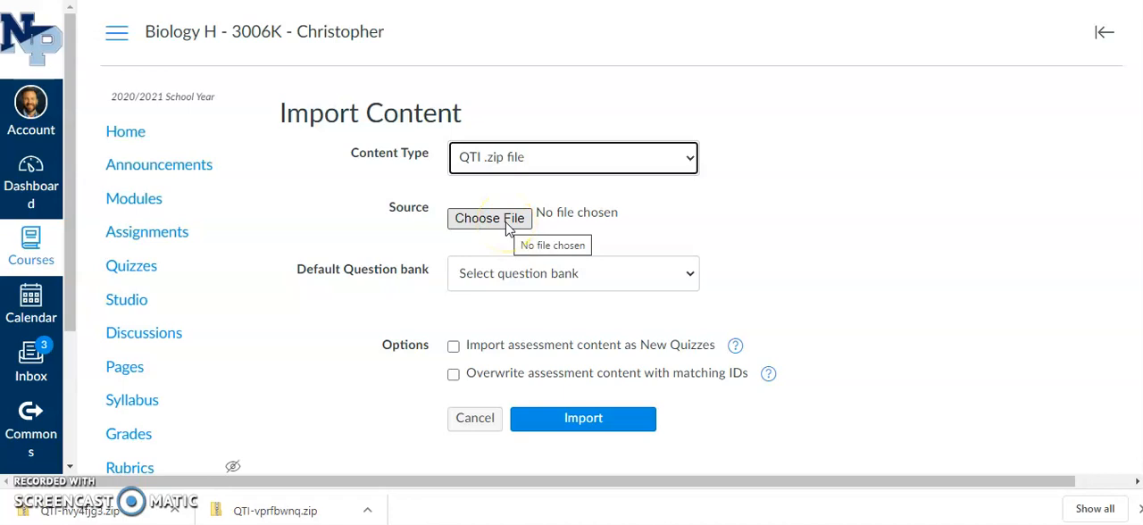
pyautogui.click(508, 227)
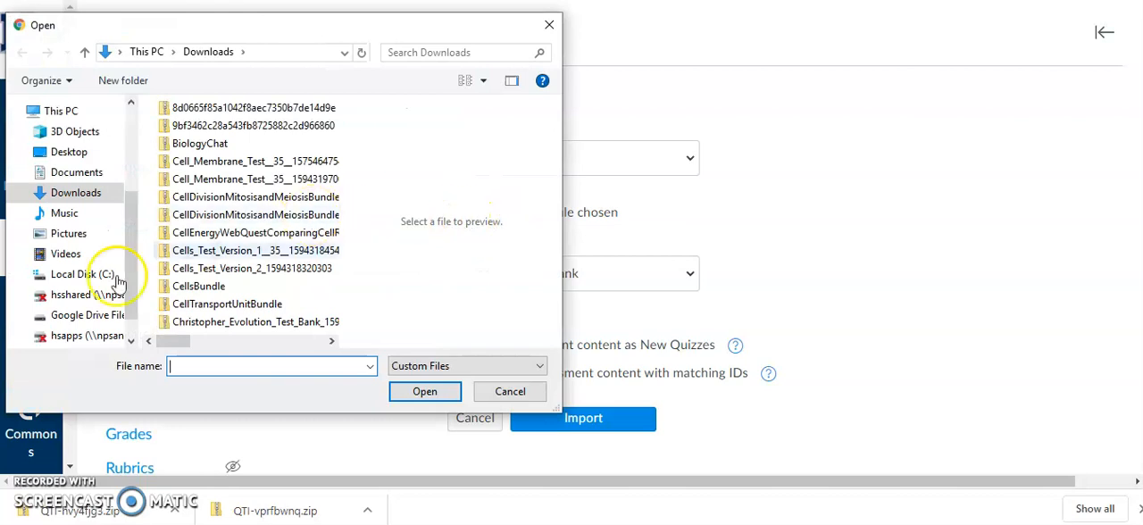
pyautogui.moveTo(132, 212); pyautogui.dragTo(132, 221)
pyautogui.click(85, 249)
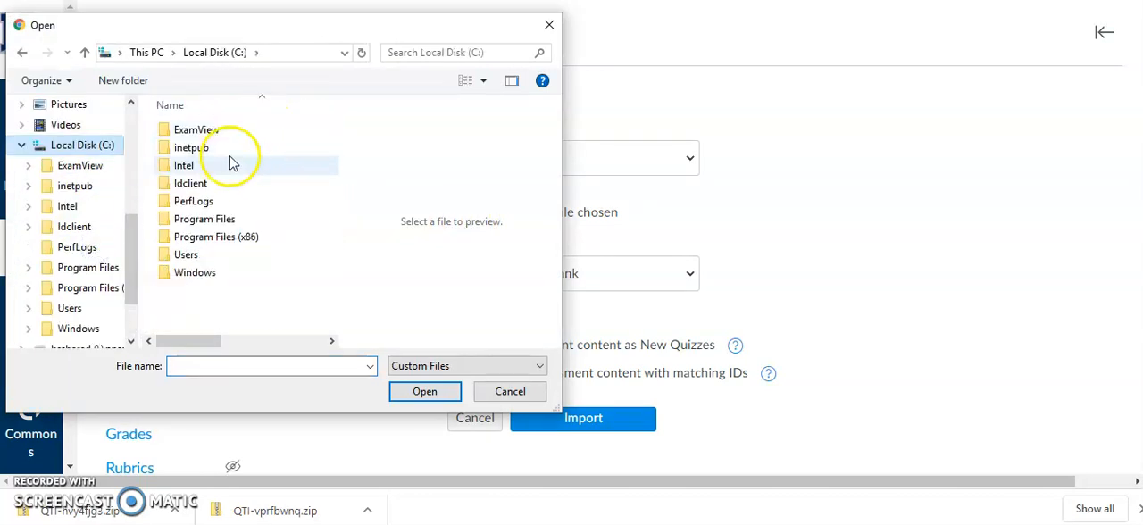
pyautogui.doubleClick(232, 254)
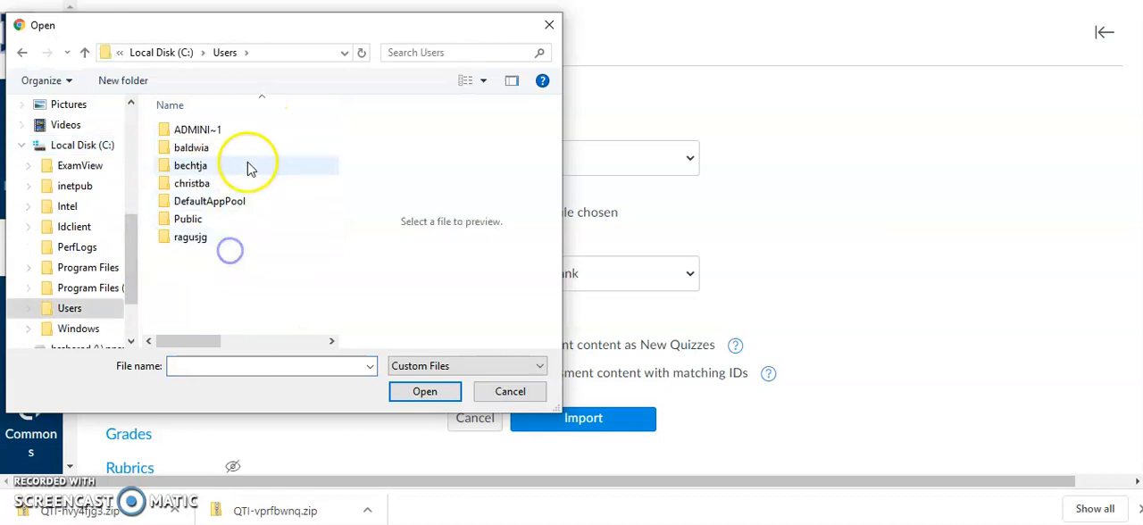
pyautogui.doubleClick(242, 186)
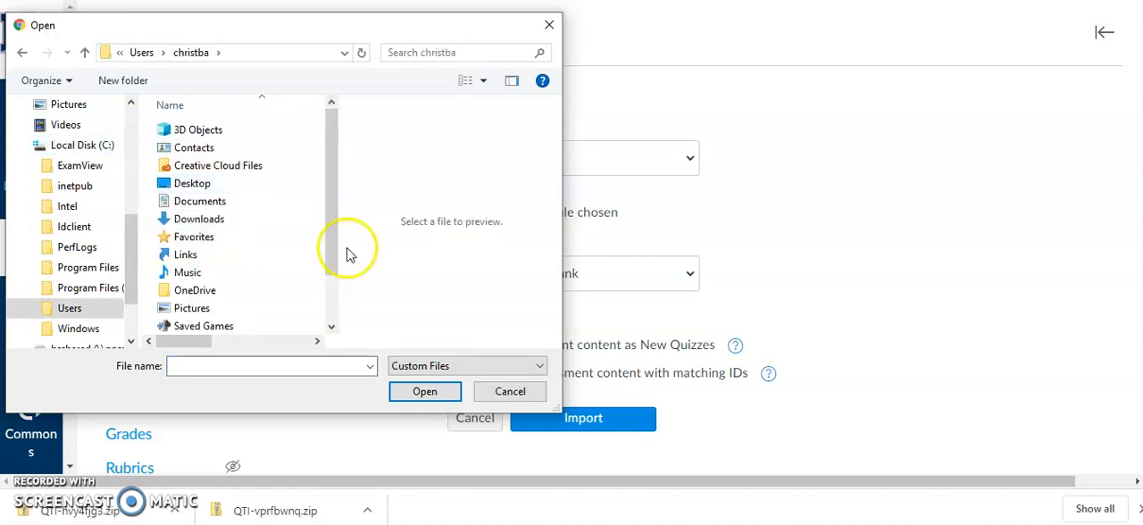
pyautogui.doubleClick(282, 225)
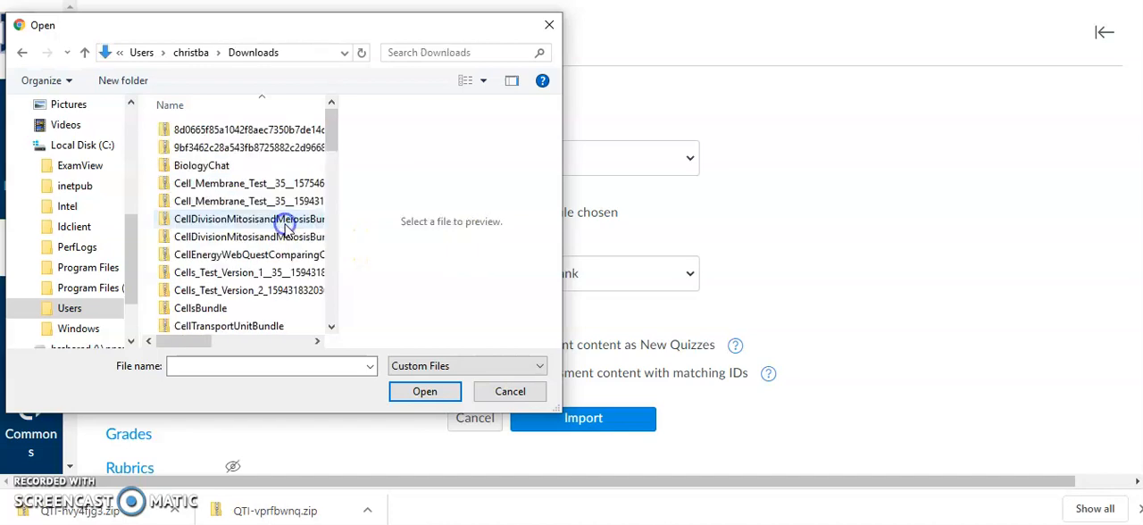
pyautogui.moveTo(338, 133); pyautogui.dragTo(332, 307)
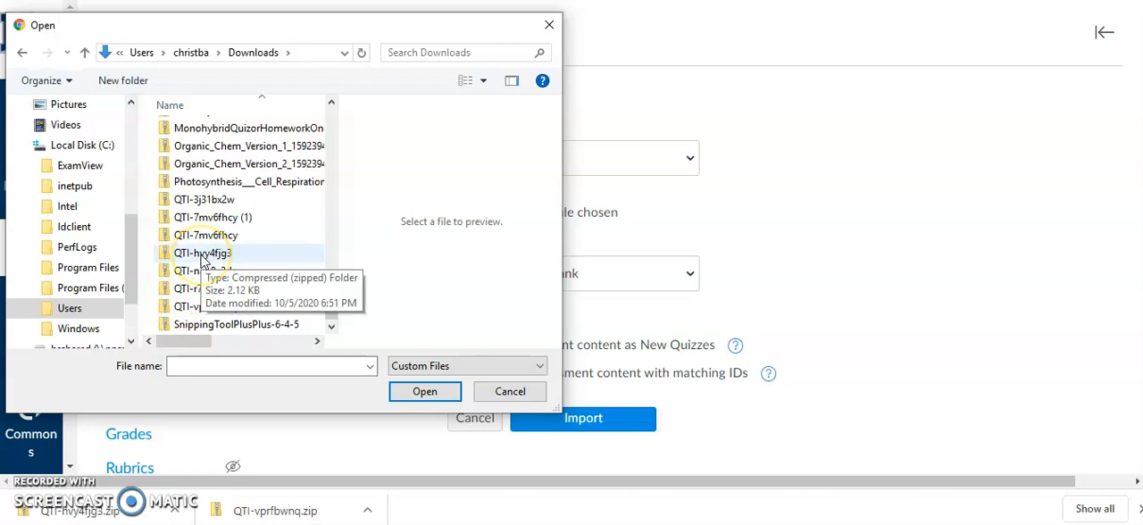
pyautogui.doubleClick(202, 255)
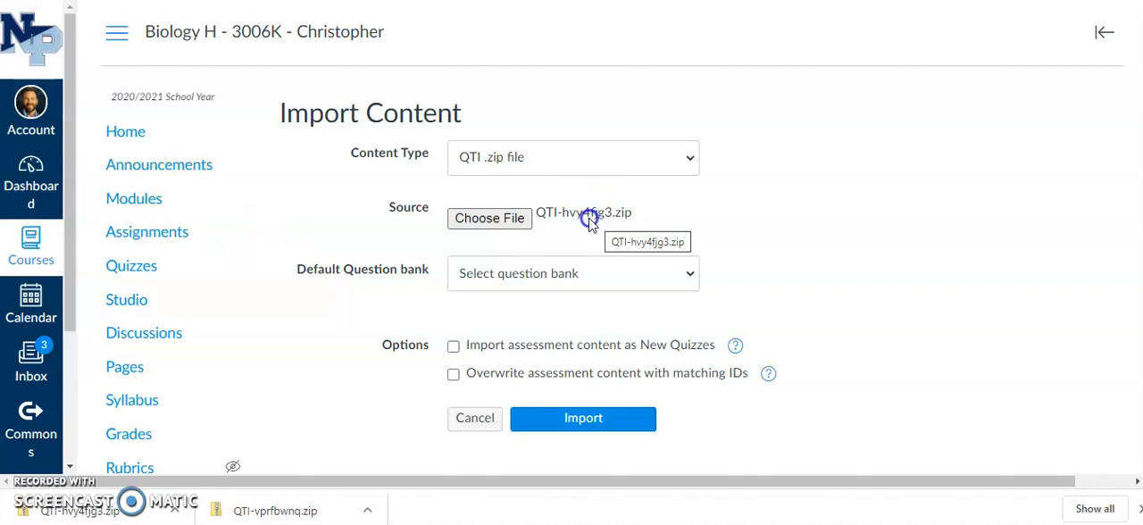
# Step: Create a new default question bank named "biochemistry" for the imported questions and run the import
pyautogui.click(653, 280)
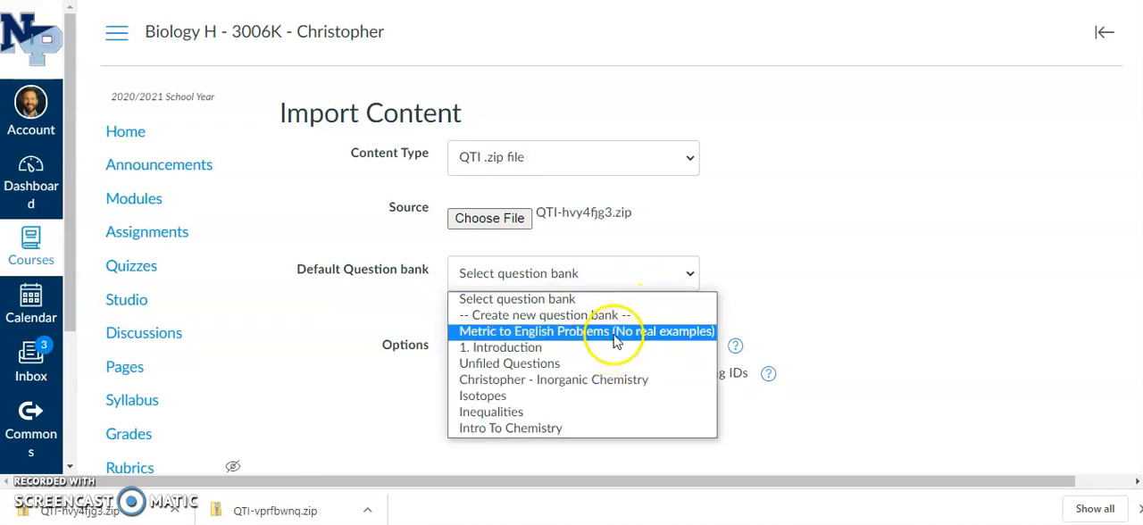
pyautogui.click(615, 317)
pyautogui.click(535, 331)
pyautogui.write('b')
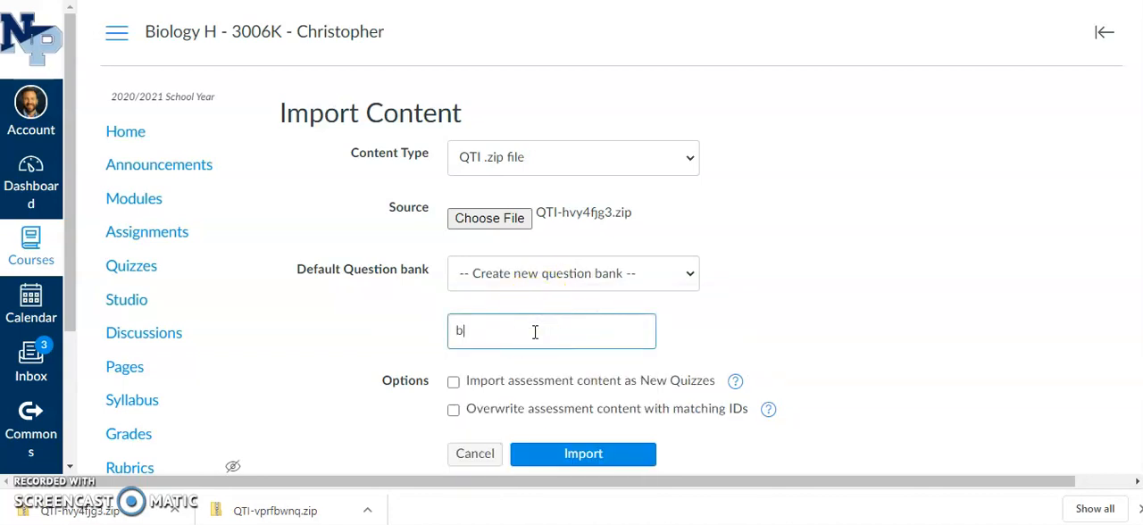
pyautogui.write('iochemistry')
pyautogui.click(827, 259)
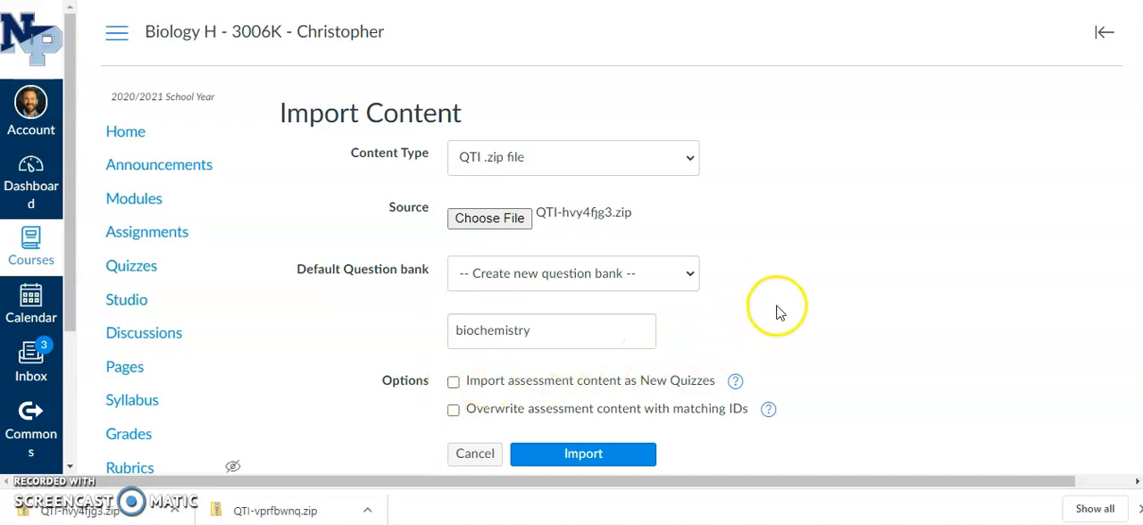
pyautogui.click(607, 465)
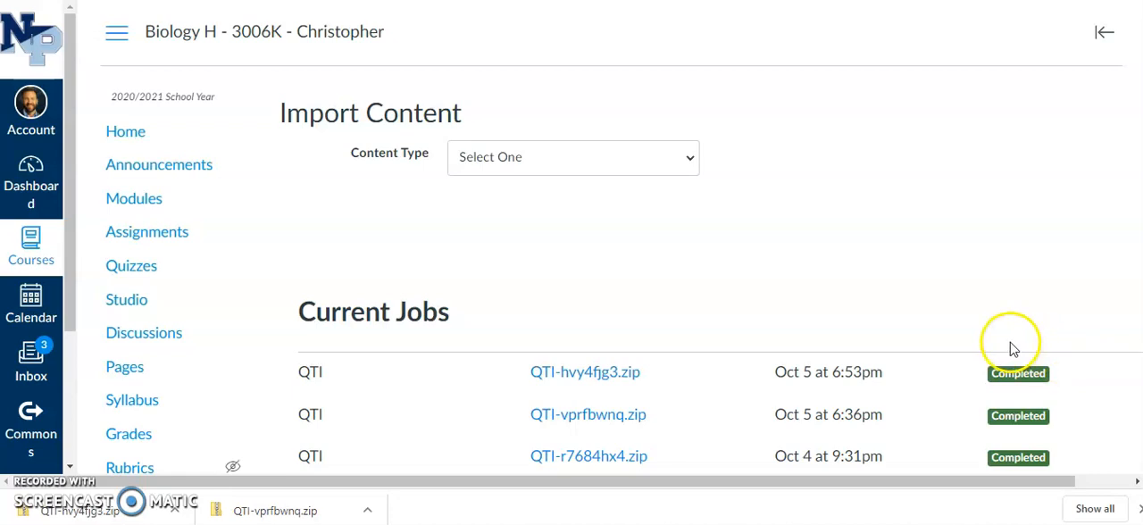
# Step: Check the course's quiz list for the imported Biochemistry quiz and open the course question banks
pyautogui.click(133, 277)
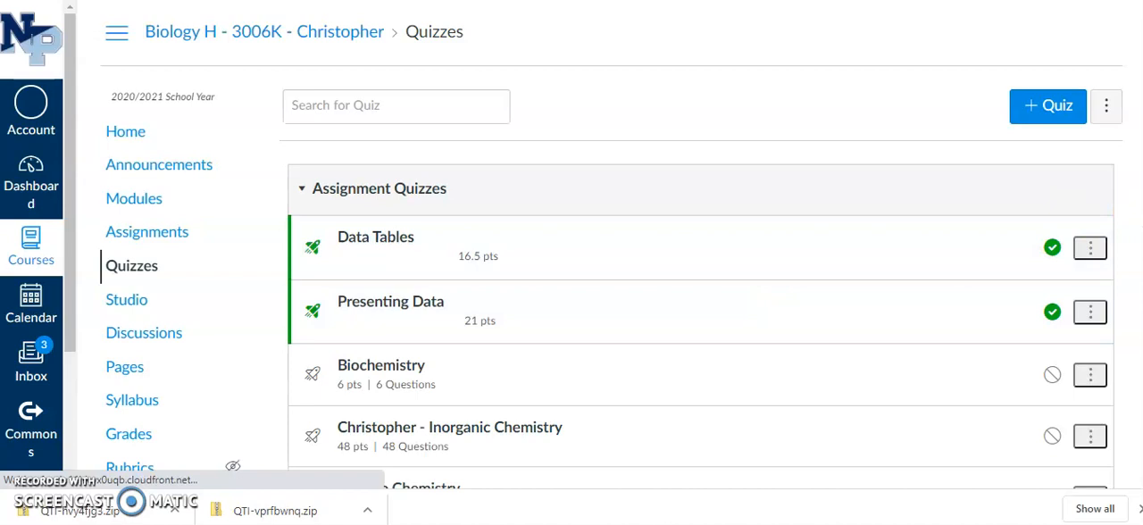
pyautogui.scroll(-1, 651, 305)
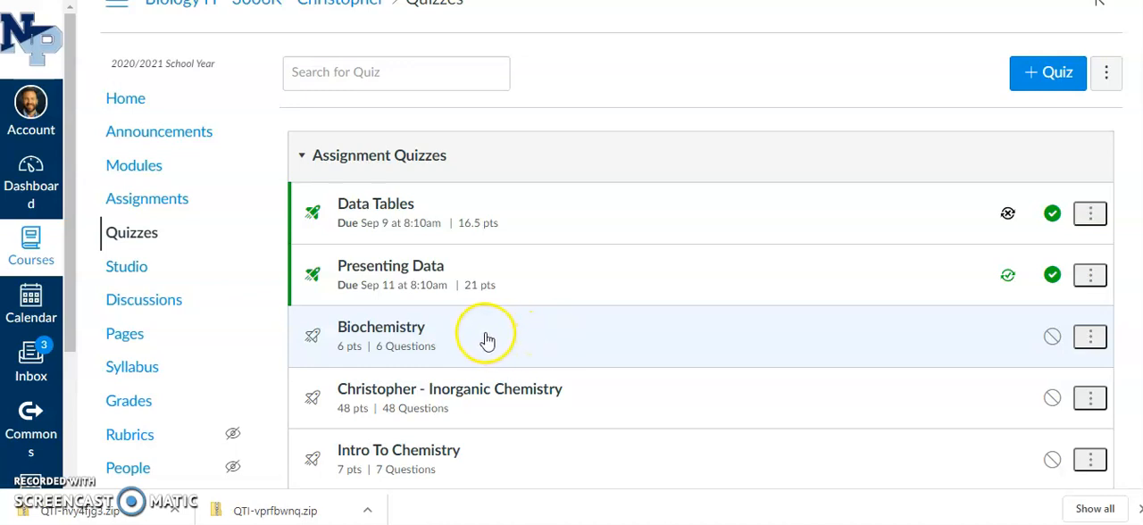
pyautogui.click(1106, 84)
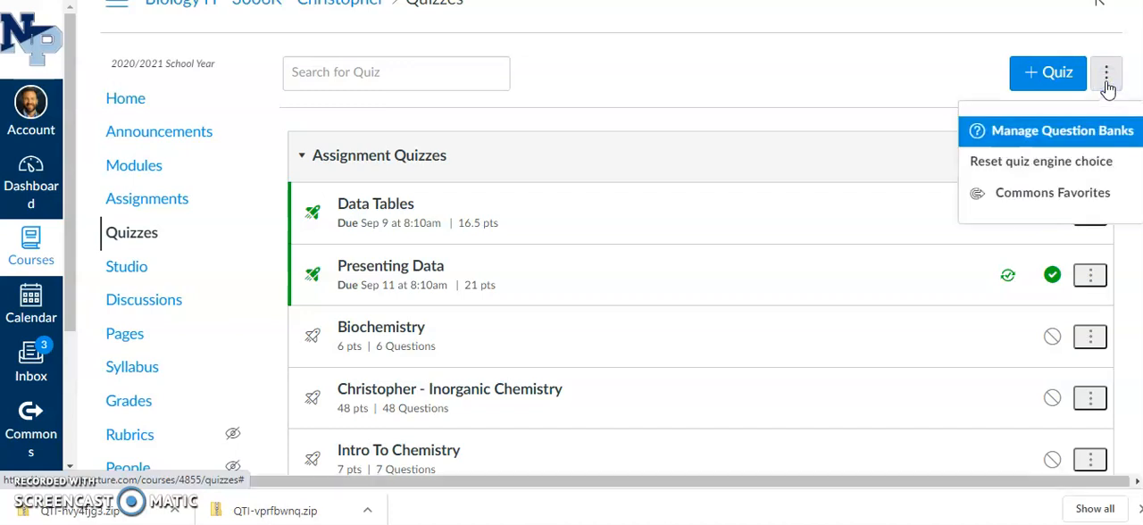
pyautogui.click(1062, 142)
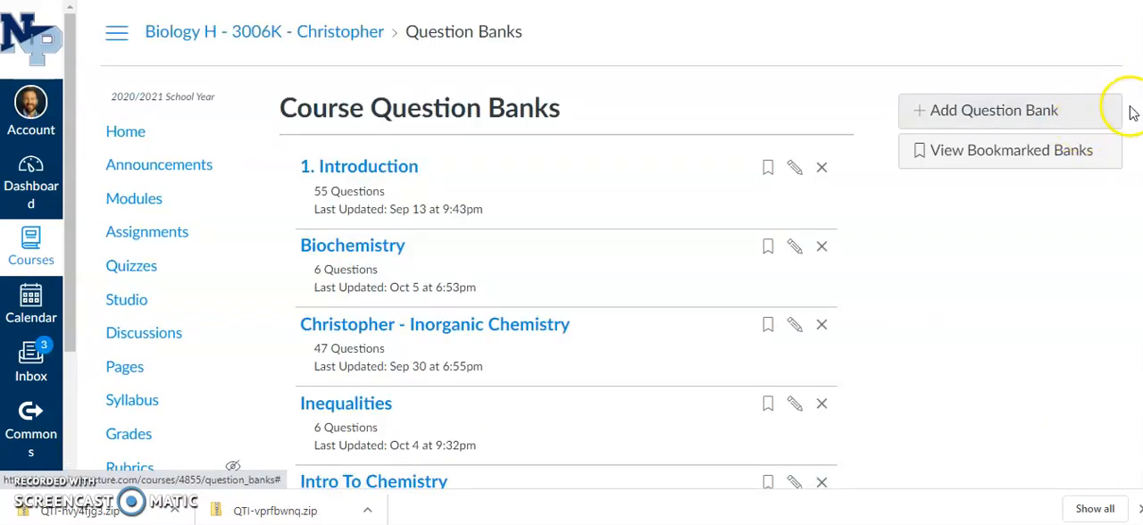
# Step: Go to the course's quiz list and migrate the imported Biochemistry quiz under Assignment Quizzes
pyautogui.scroll(-1, 977, 140)
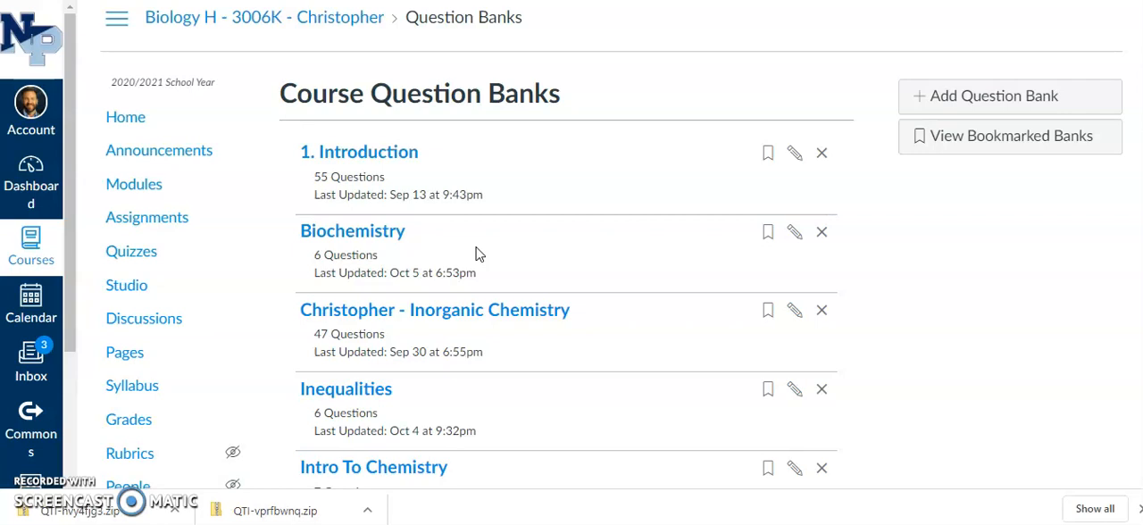
pyautogui.click(147, 265)
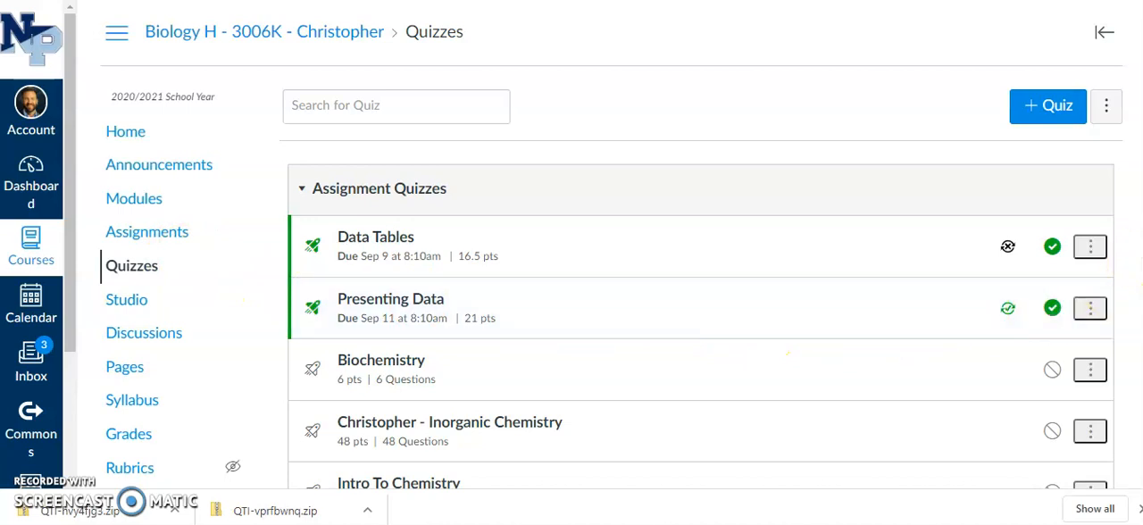
pyautogui.scroll(-1, 611, 268)
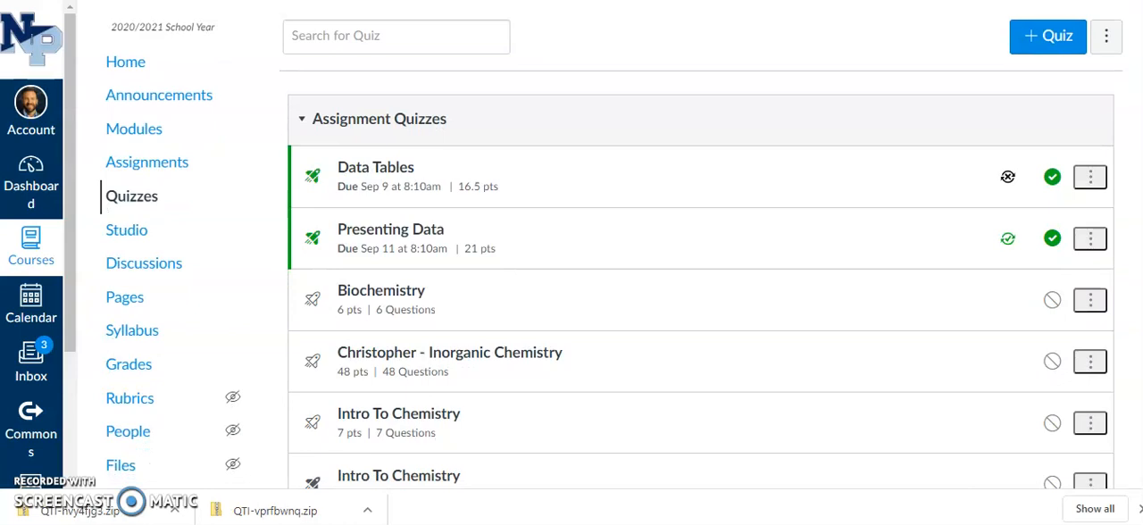
pyautogui.scroll(-1, 612, 268)
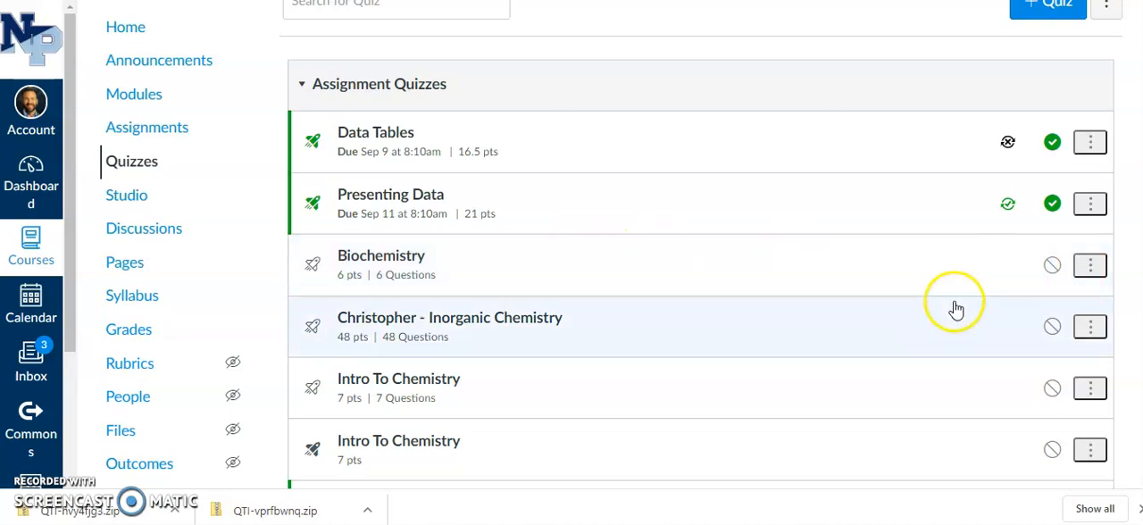
pyautogui.click(1088, 269)
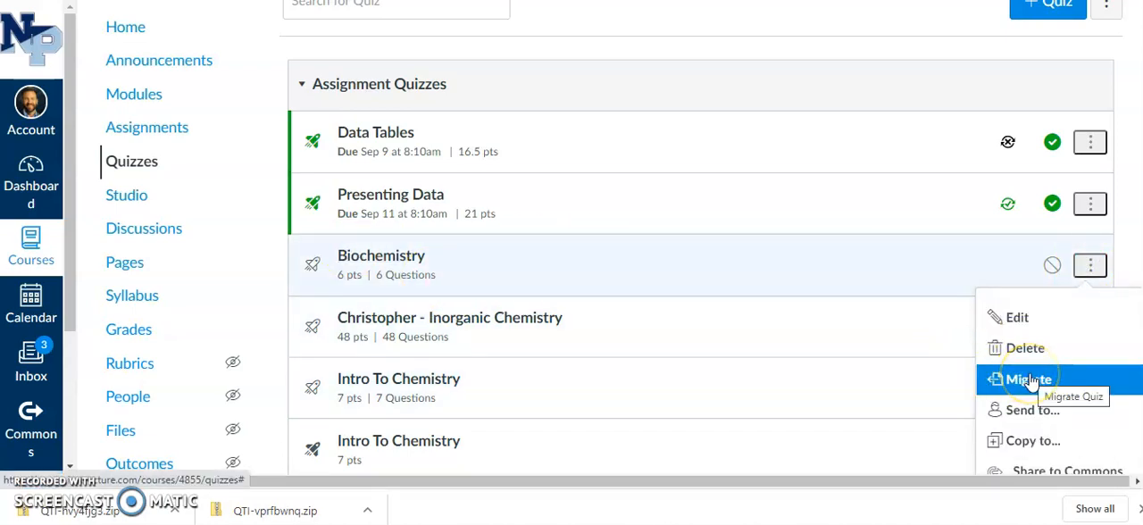
pyautogui.click(1029, 380)
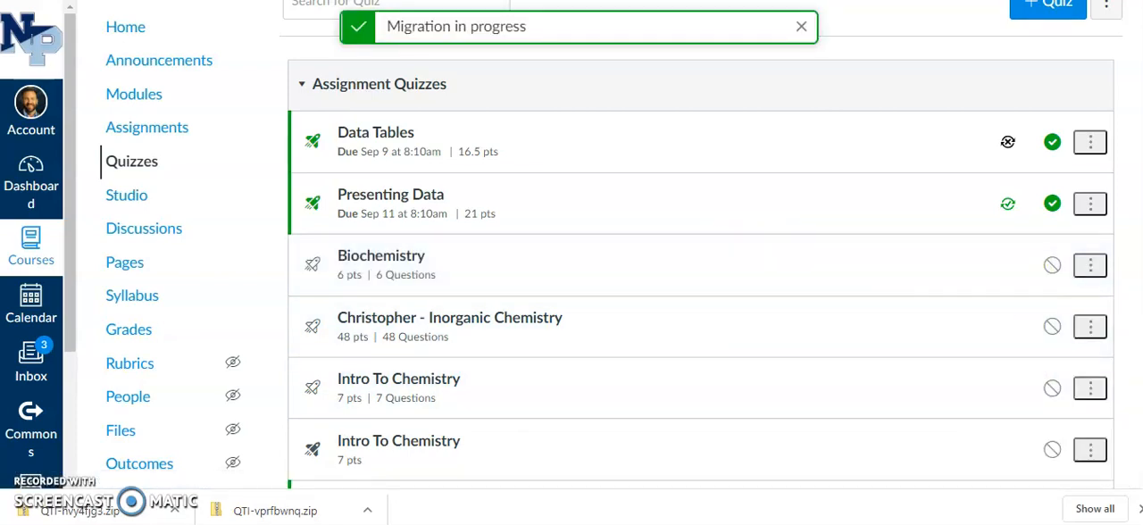
# Step: Look through the assignment quizzes for the migrated copy of the Biochemistry quiz and compare it with the original entry
pyautogui.scroll(-5, 607, 268)
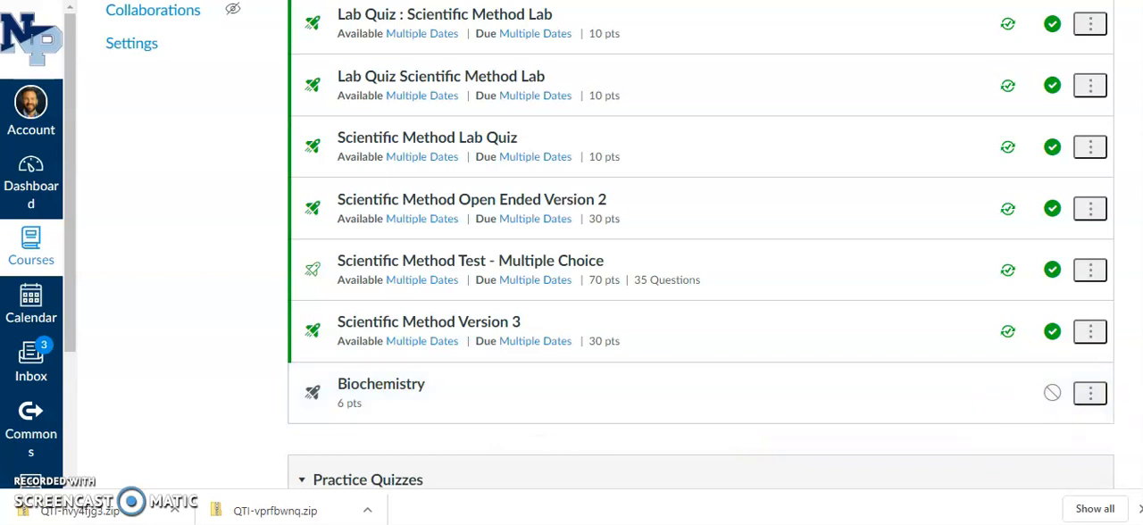
pyautogui.scroll(1, 701, 244)
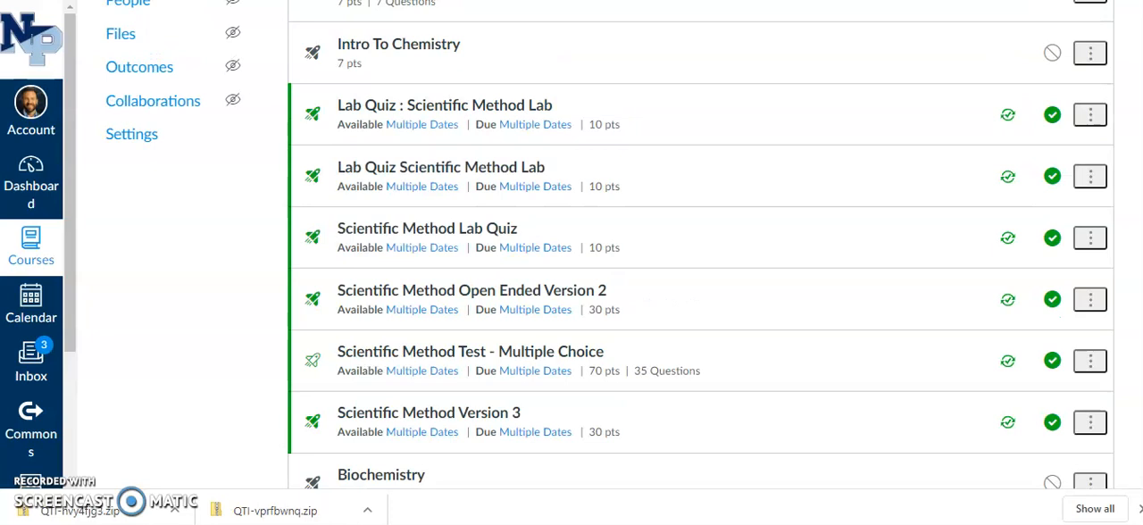
pyautogui.scroll(-1, 701, 244)
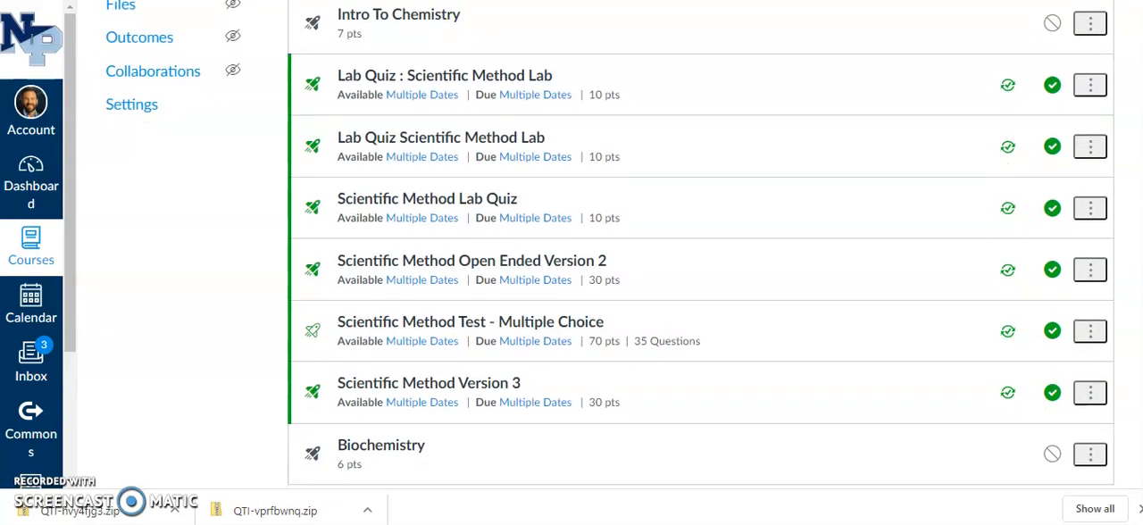
pyautogui.scroll(-1, 701, 243)
pyautogui.scroll(1, 701, 244)
pyautogui.scroll(3, 701, 244)
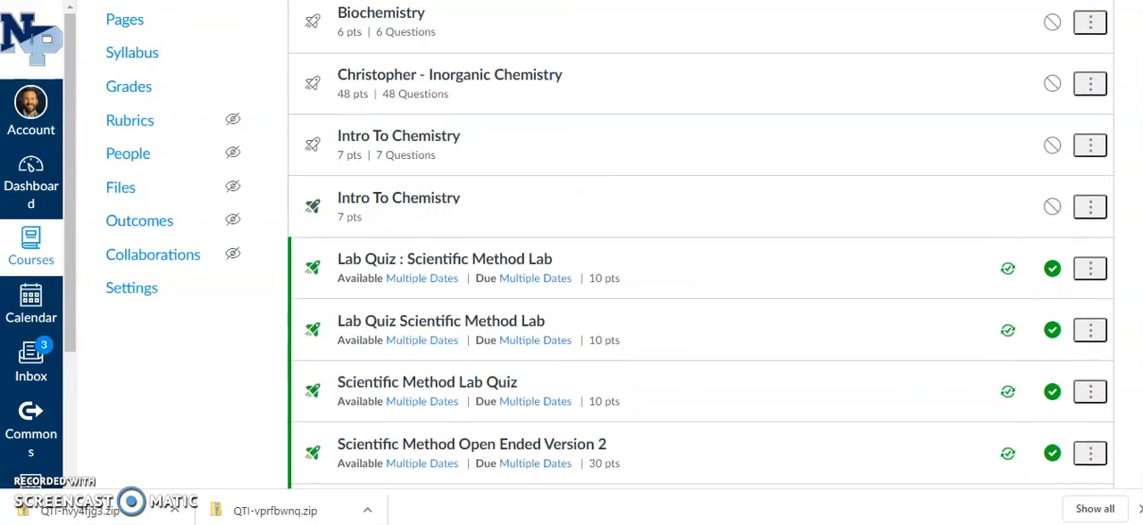